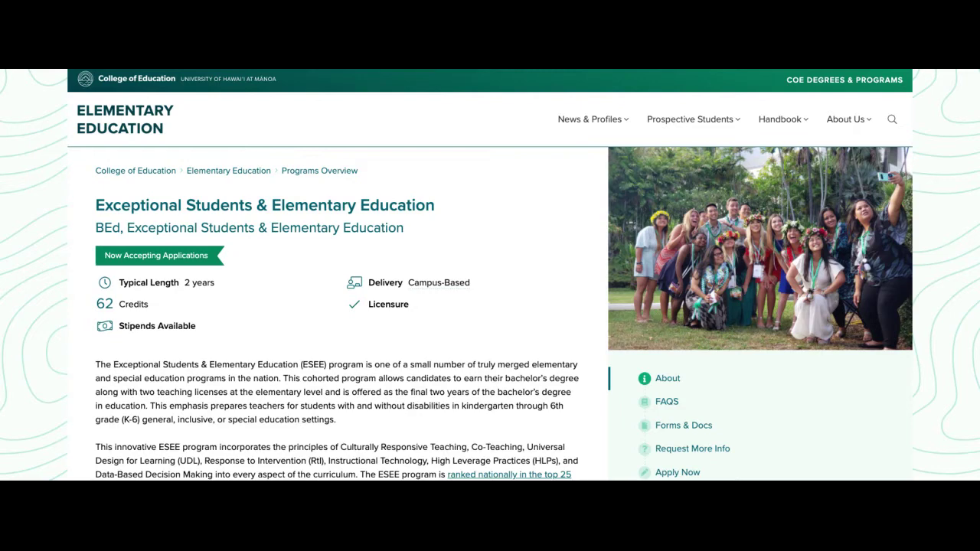
- Open the Apply Now instructions for the Exceptional Students & Elementary Education program
scroll(536, 337, down, 1)
scroll(532, 329, up, 1)
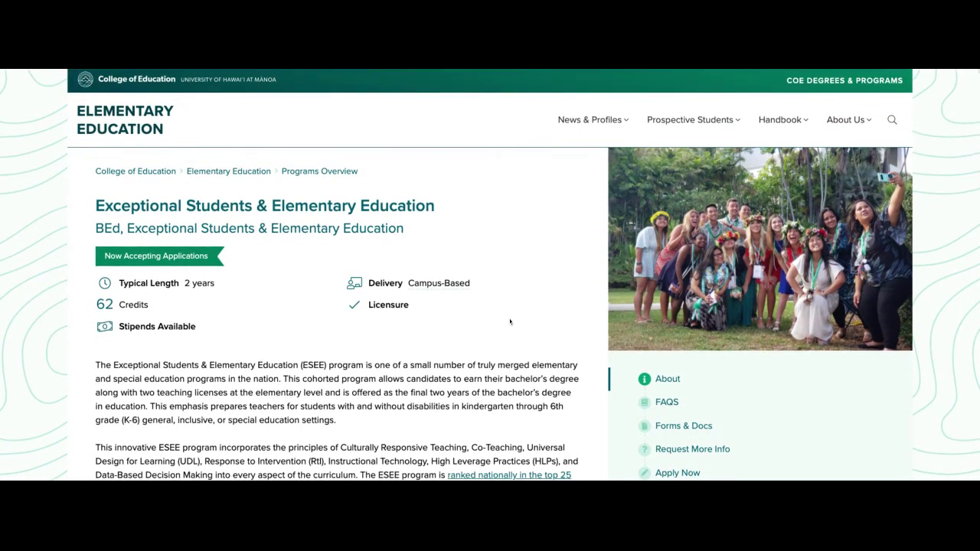
scroll(571, 392, down, 3)
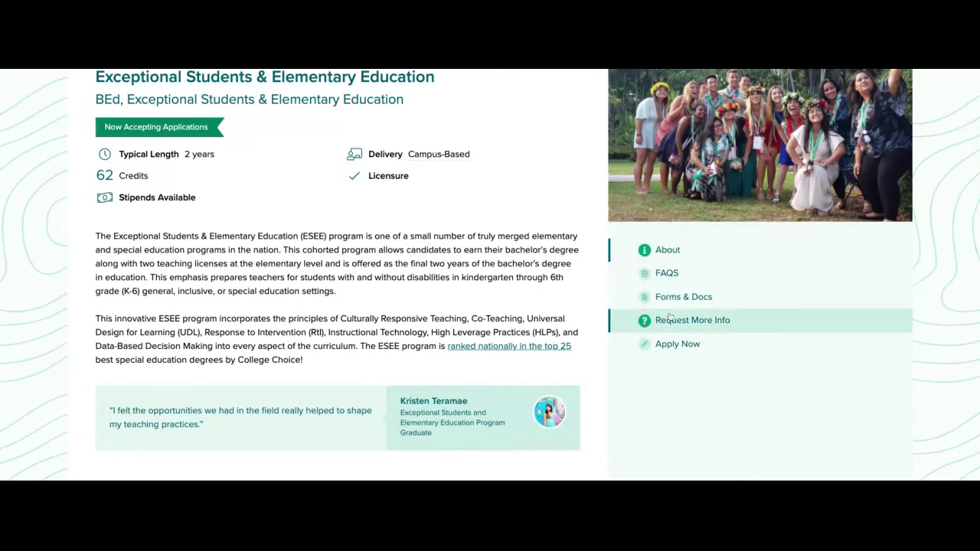
click(673, 344)
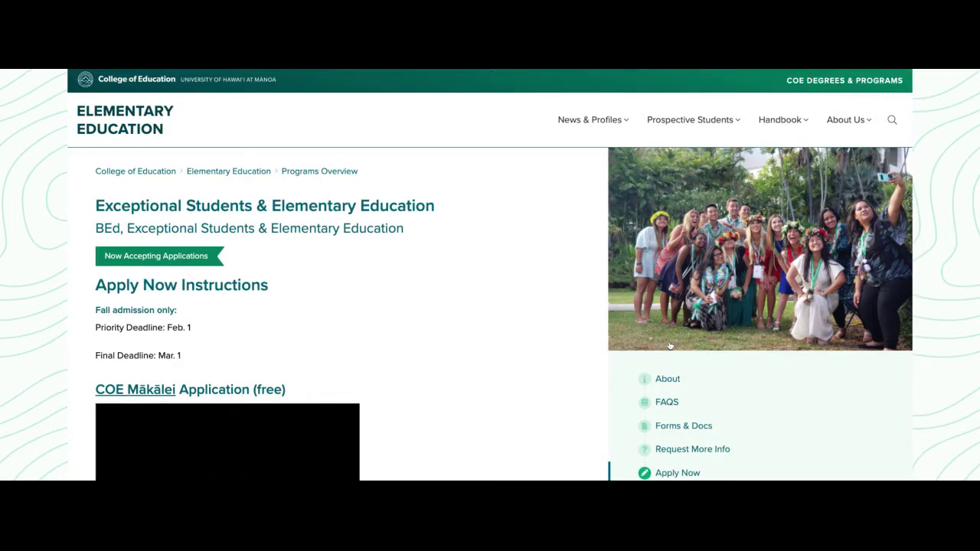
- Read through the Apply Now instructions and open the COE Mākālei application site
scroll(289, 337, down, 1)
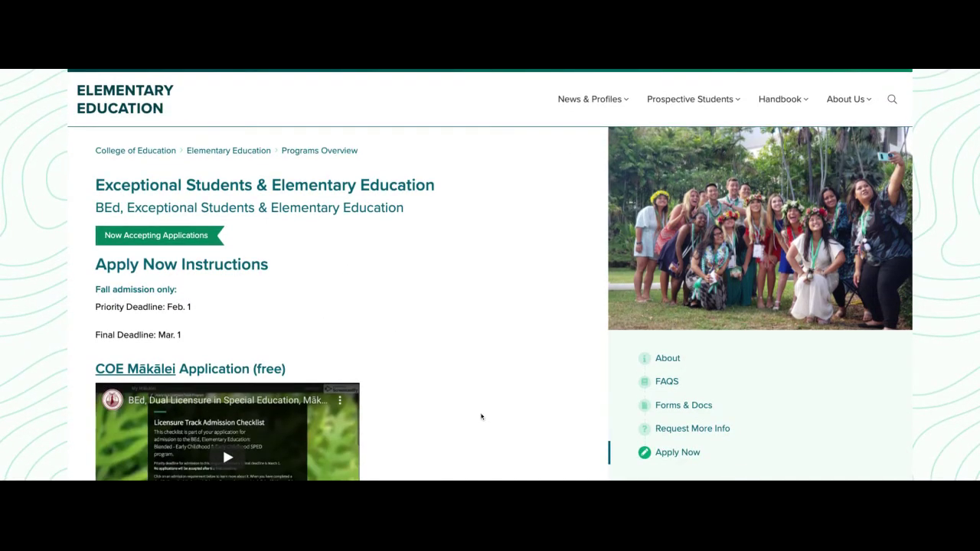
scroll(480, 416, down, 2)
scroll(490, 275, down, 2)
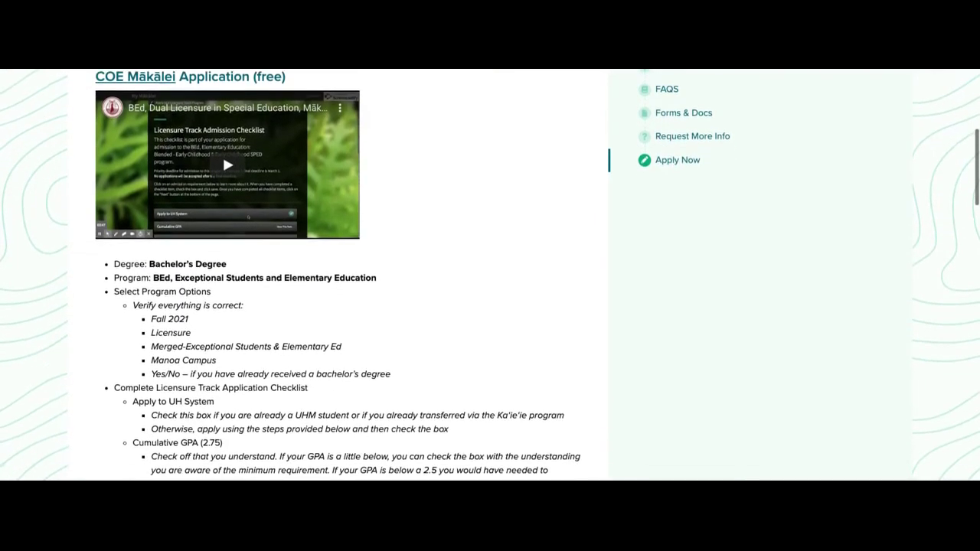
scroll(490, 275, up, 2)
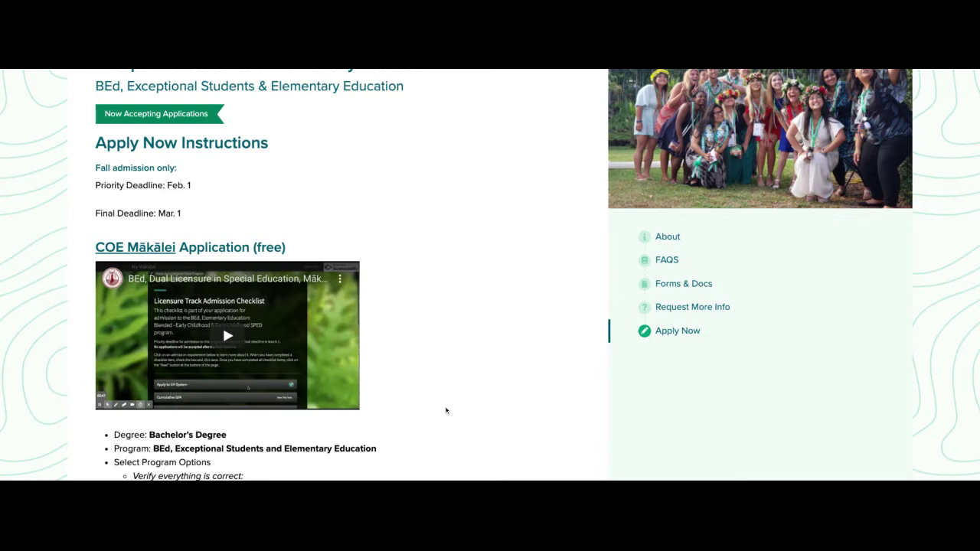
scroll(440, 417, down, 3)
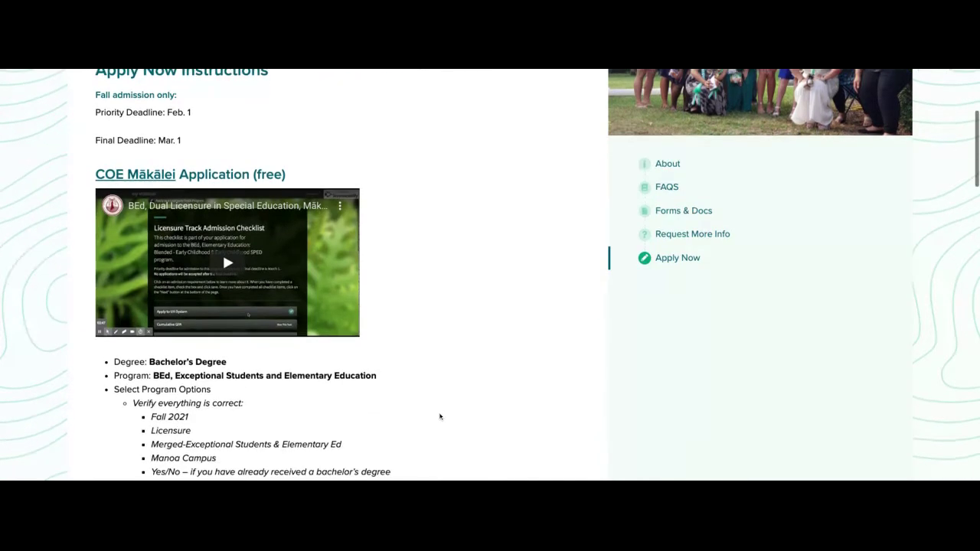
scroll(431, 408, up, 3)
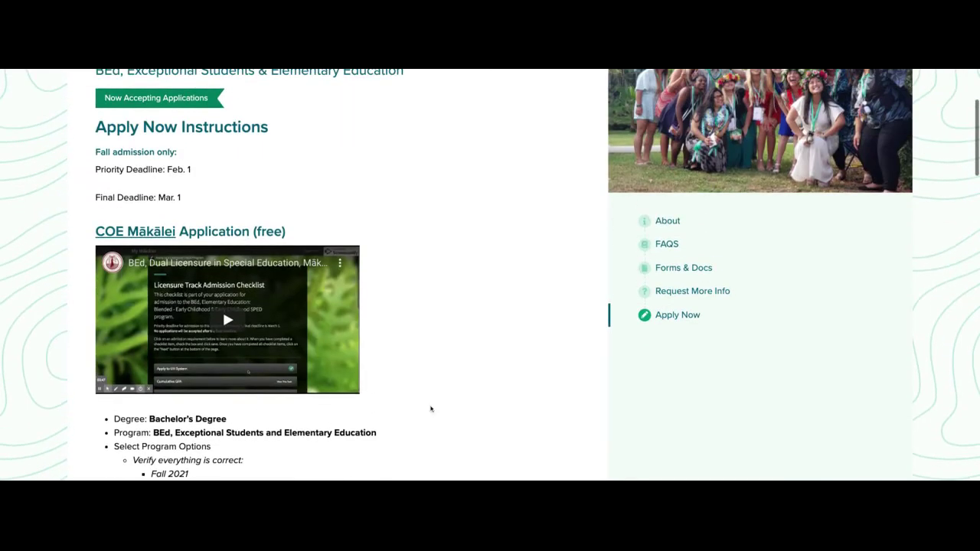
click(137, 233)
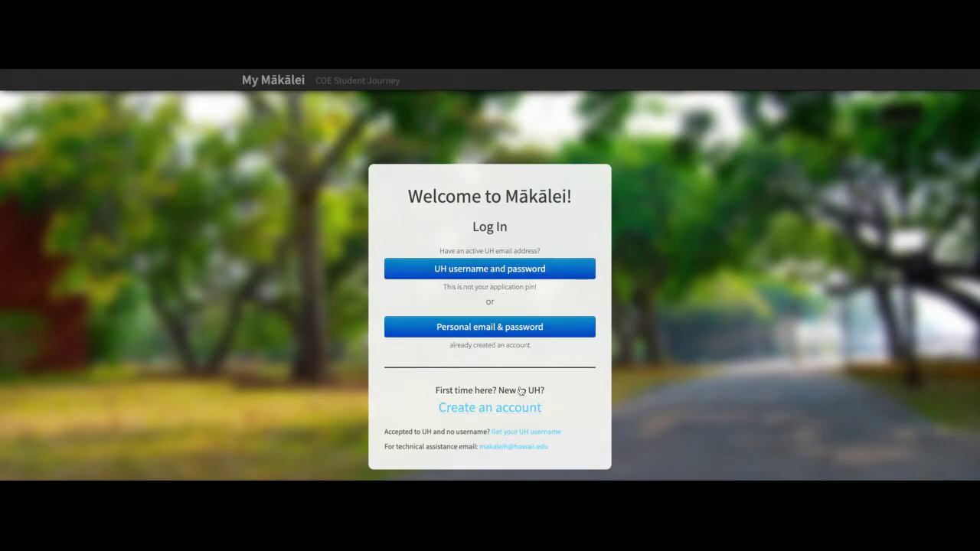
- Log in to Mākālei with the UH username and password option and start a new journey
click(490, 271)
click(537, 322)
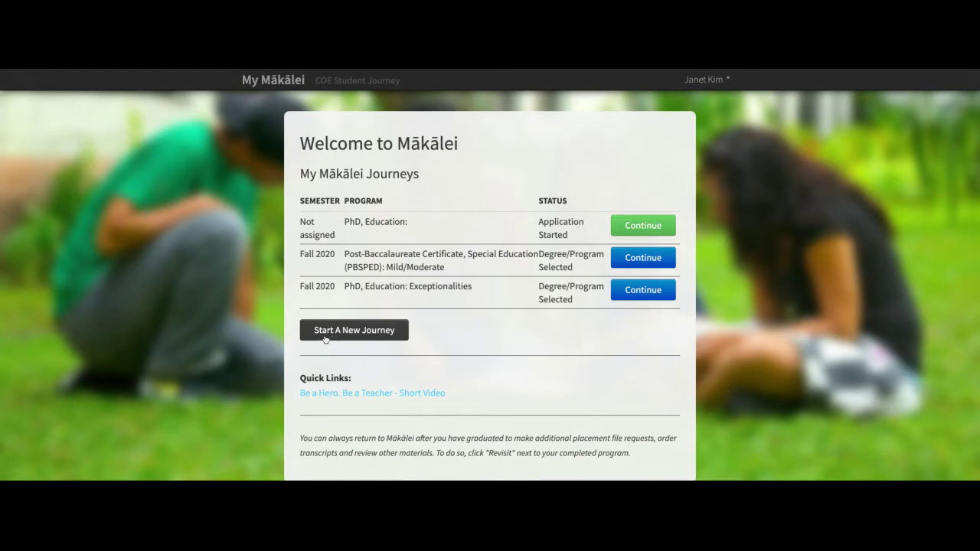
click(338, 330)
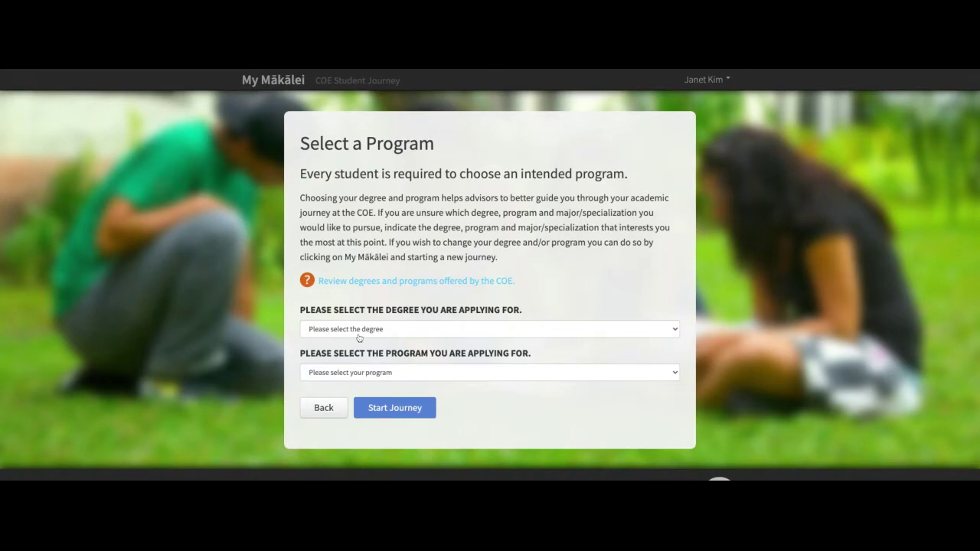
- Choose Bachelor's Degree and the BEd, Exceptional Students & Elementary Education program, and start the journey
click(359, 336)
click(395, 294)
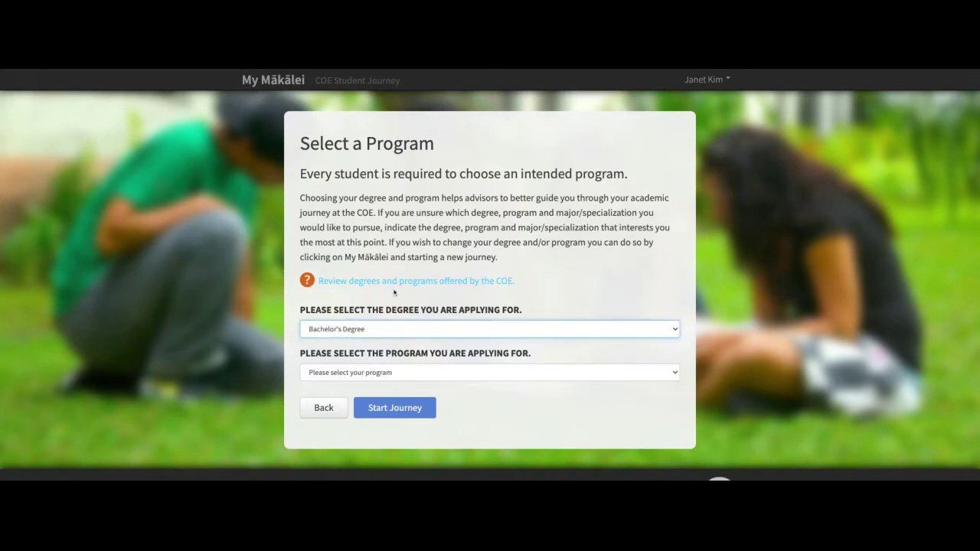
click(390, 373)
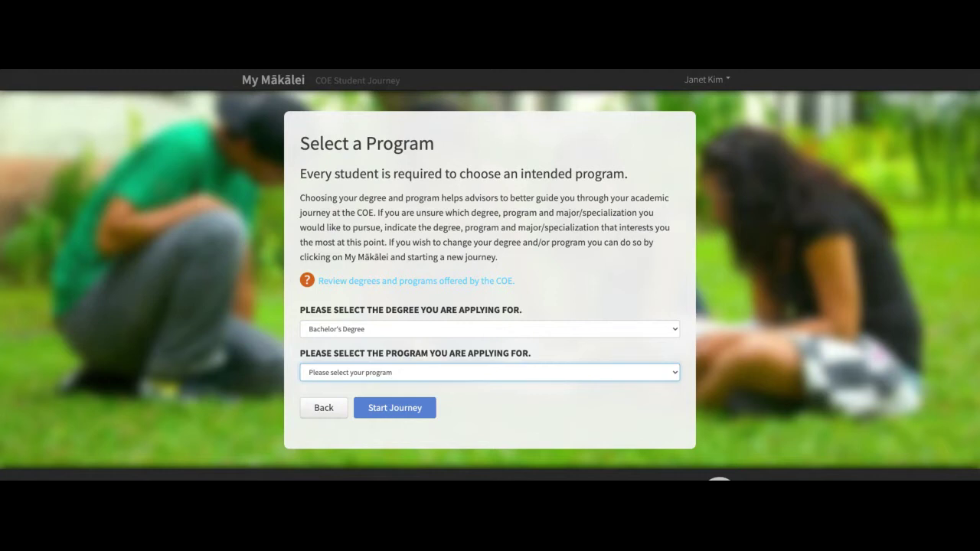
click(419, 372)
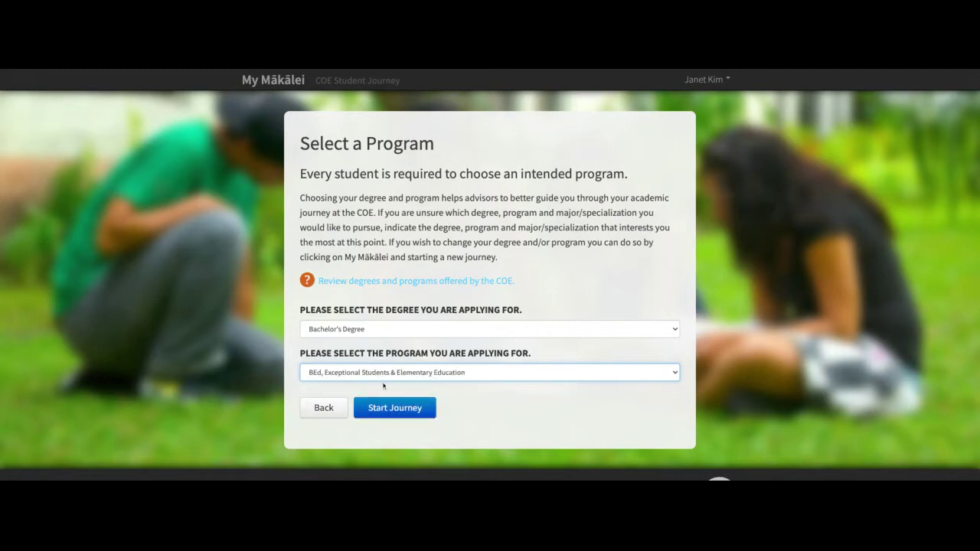
click(388, 410)
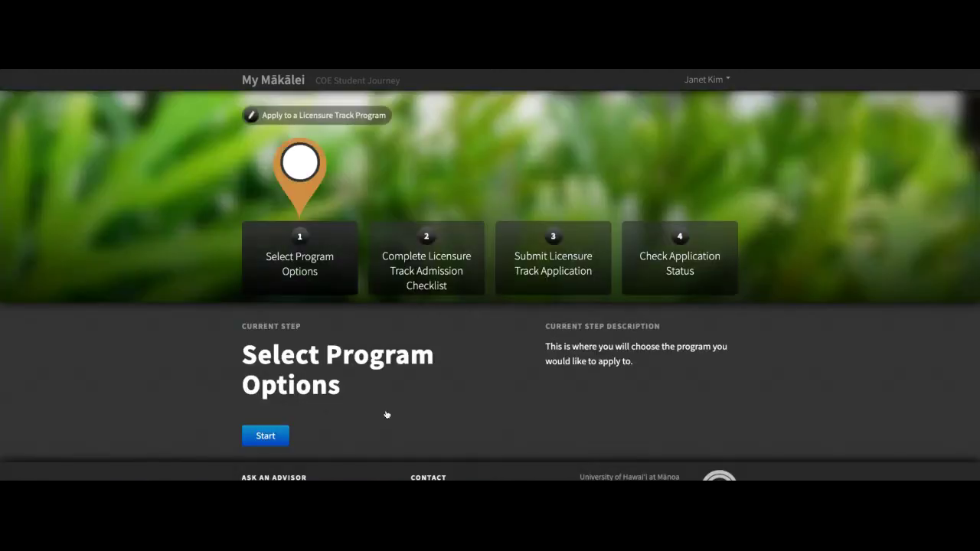
- Start the Select Program Options stage, check the semester, track, major, delivery, location and baccalaureate answers, and continue
scroll(411, 402, down, 1)
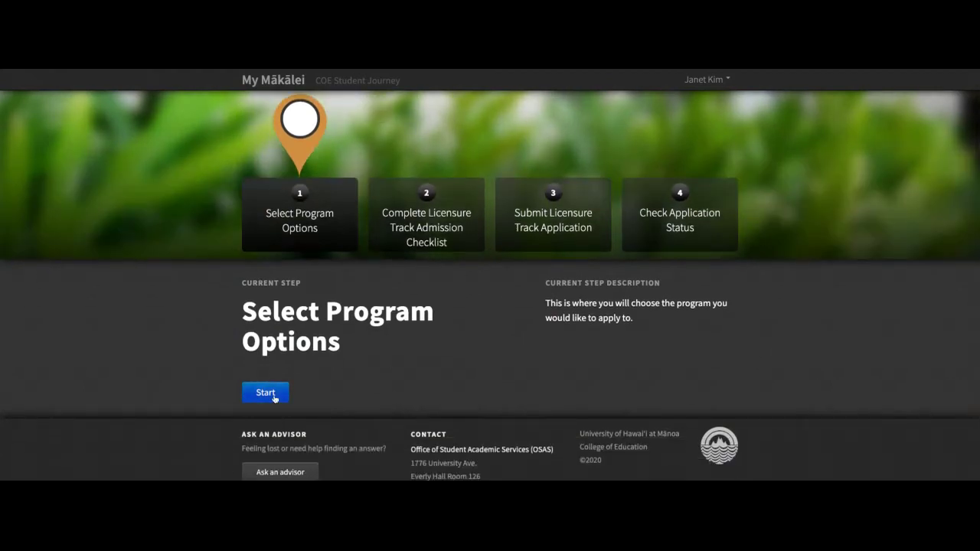
click(273, 395)
scroll(483, 322, down, 3)
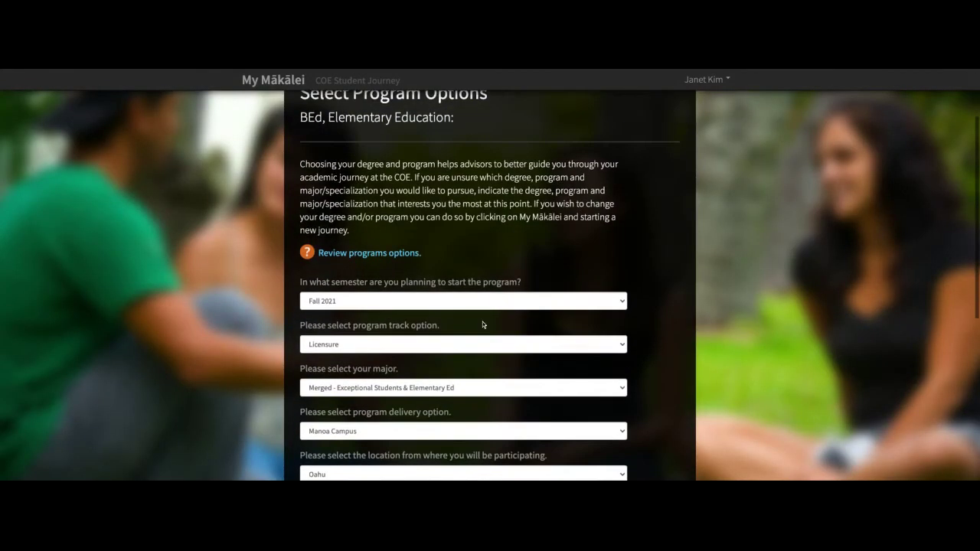
scroll(482, 325, down, 1)
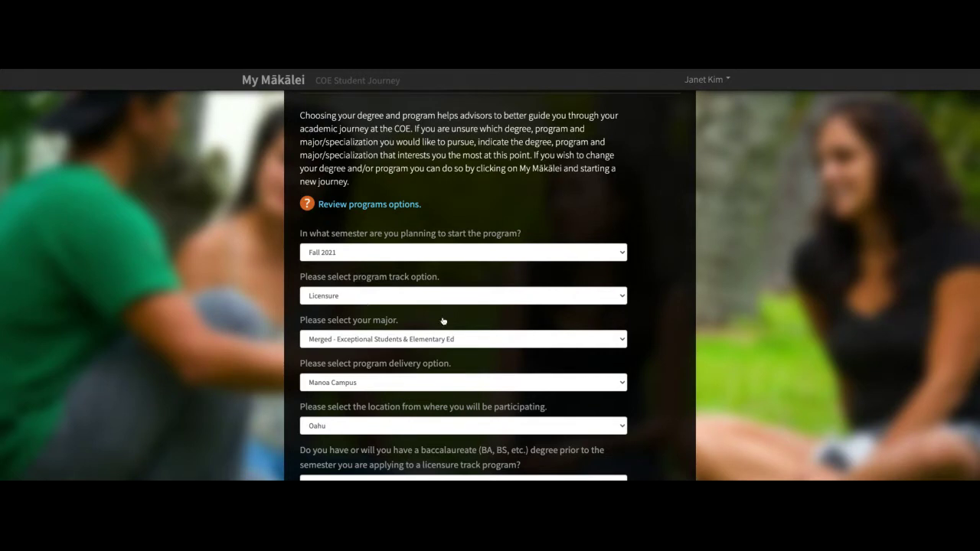
scroll(444, 325, down, 2)
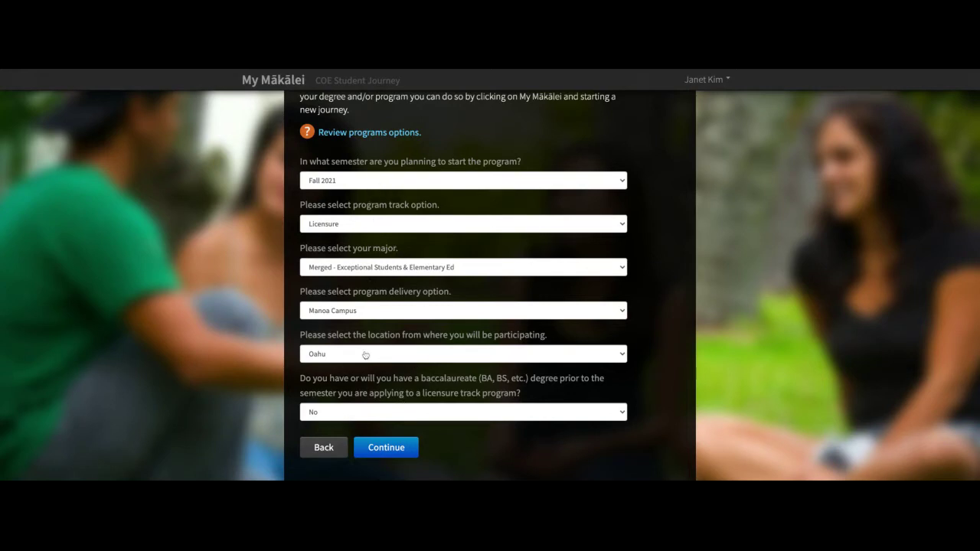
click(389, 450)
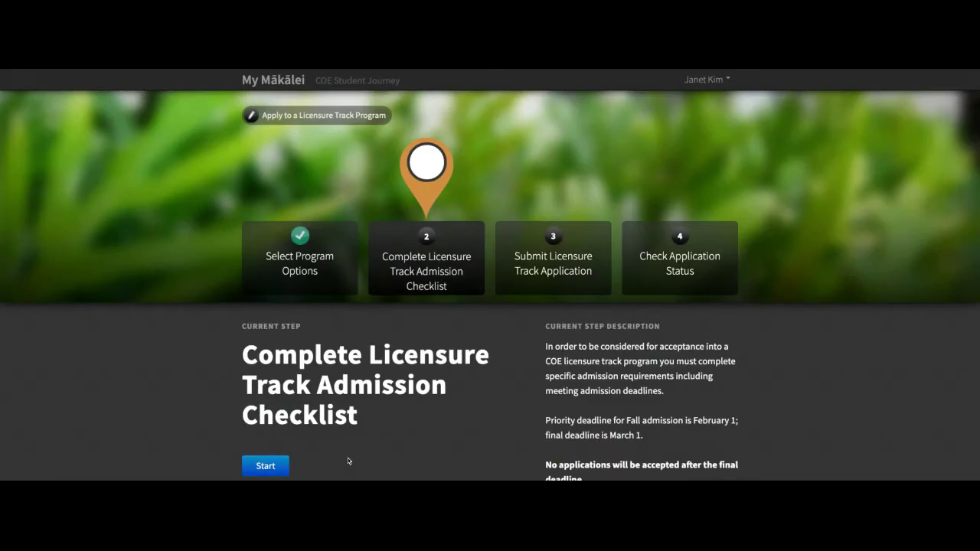
- Start the Licensure Track Admission Checklist stage and look over its list of requirements
scroll(348, 458, down, 2)
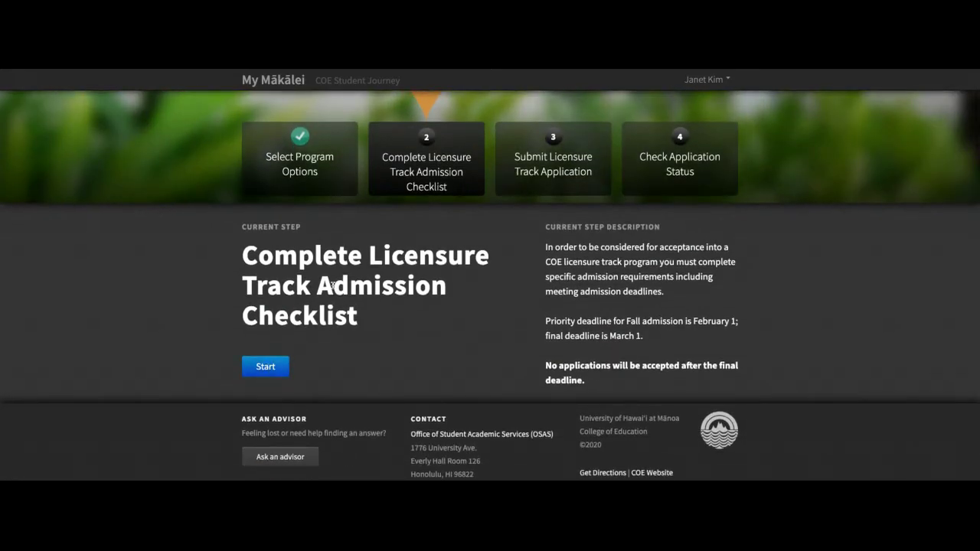
click(263, 374)
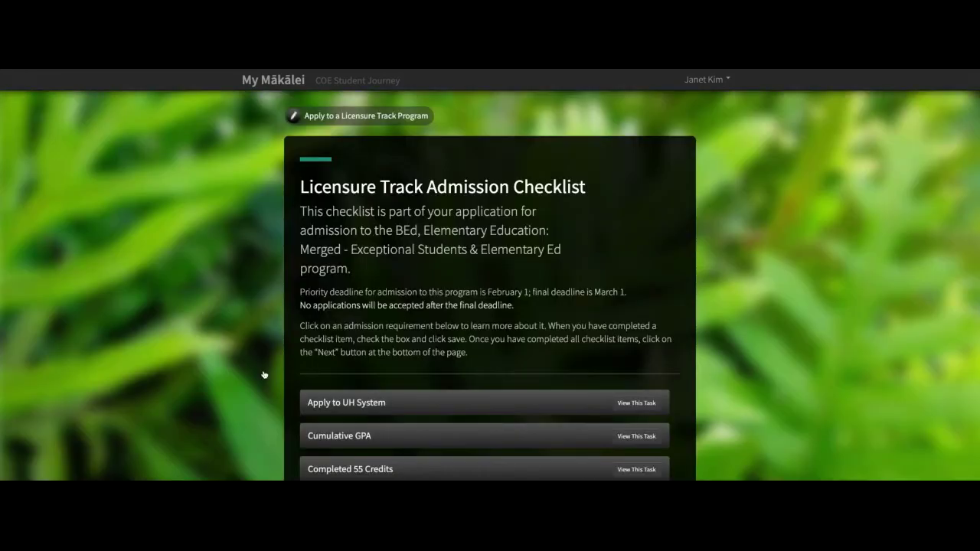
scroll(483, 380, down, 3)
scroll(483, 380, down, 3)
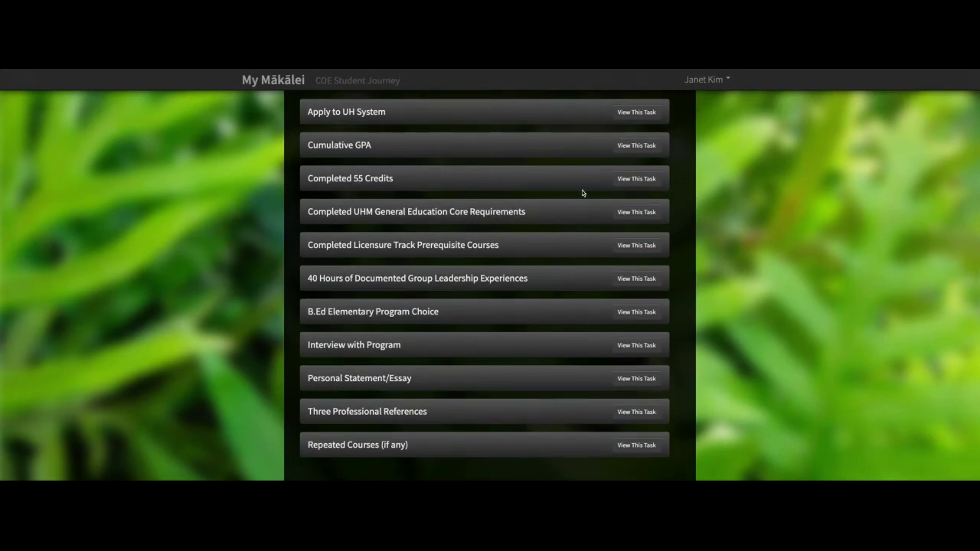
- Open the Apply to UH System task, confirm that the UH System Application Form was submitted, and save it
scroll(570, 154, up, 1)
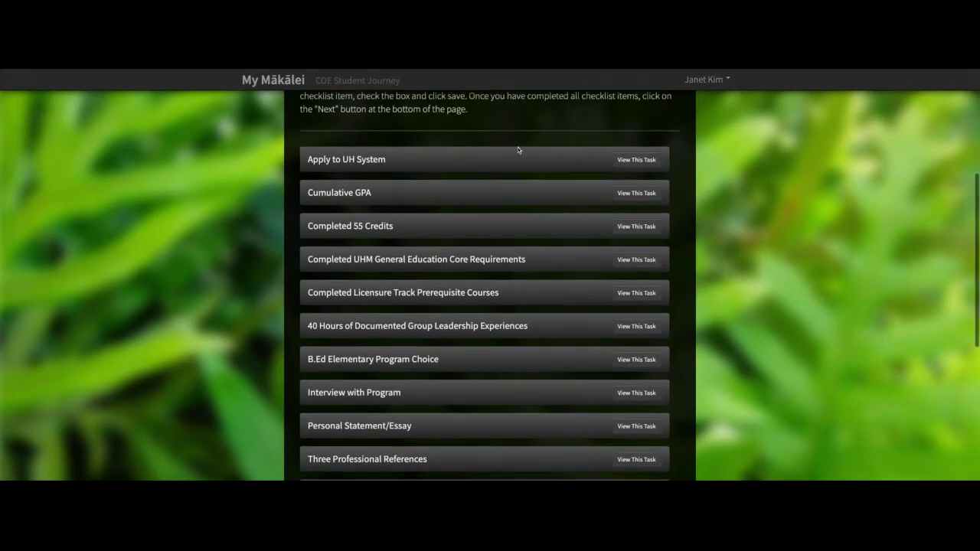
click(634, 162)
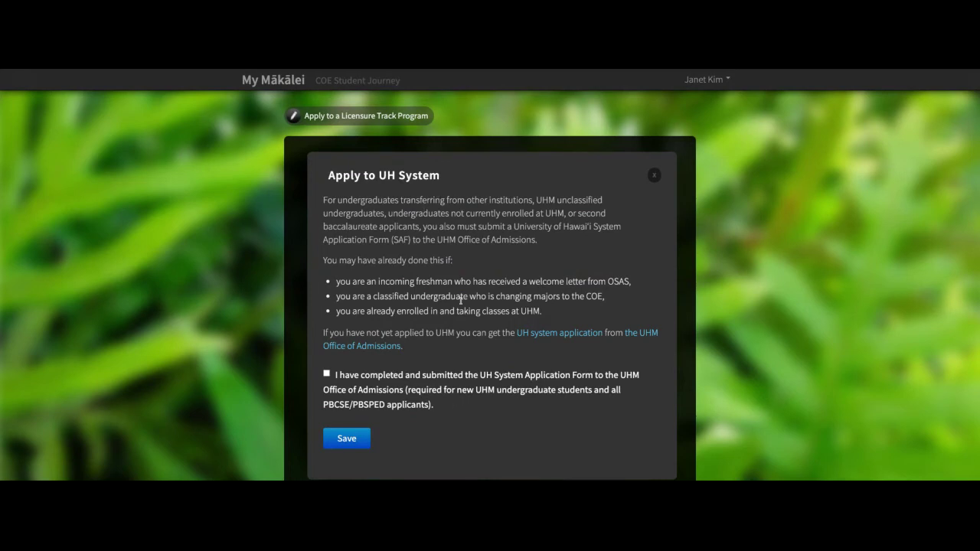
scroll(451, 397, down, 3)
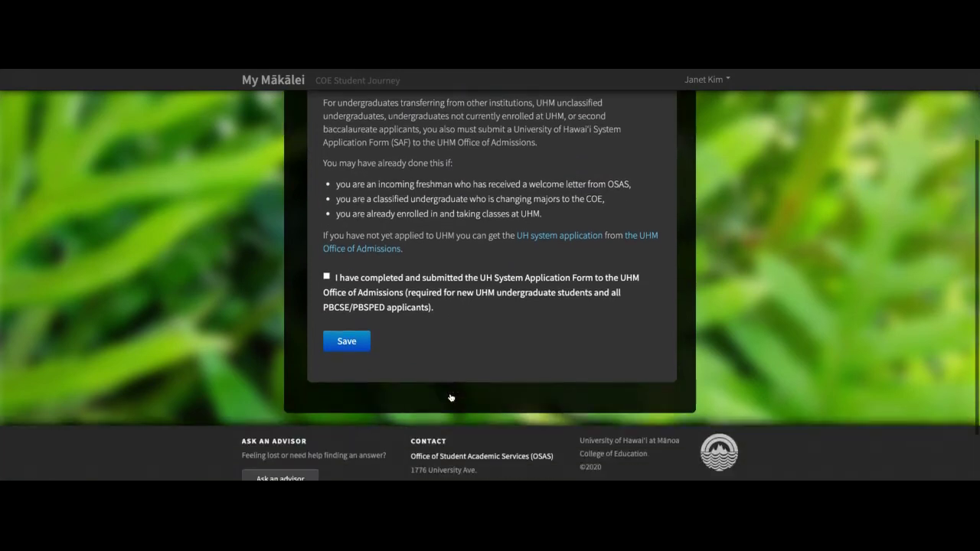
scroll(448, 396, up, 2)
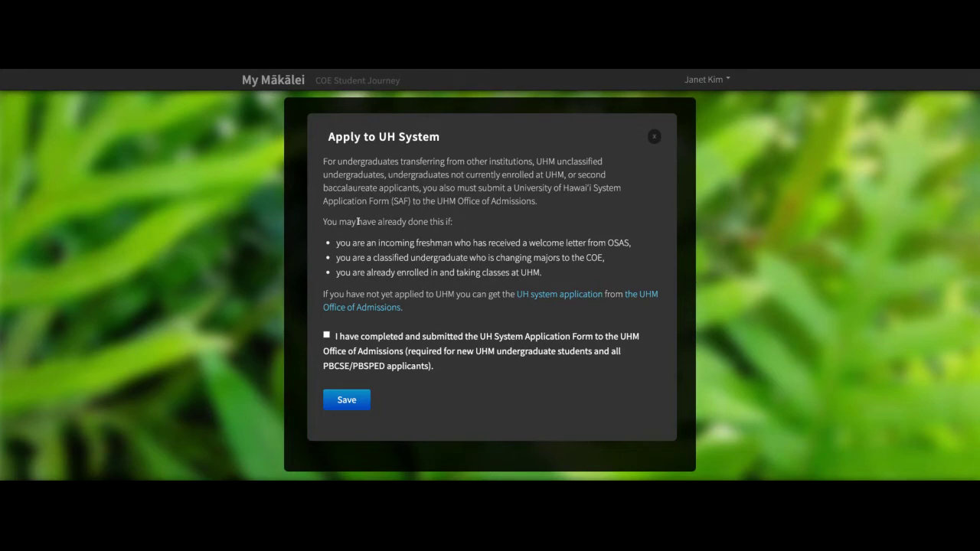
click(327, 335)
click(347, 400)
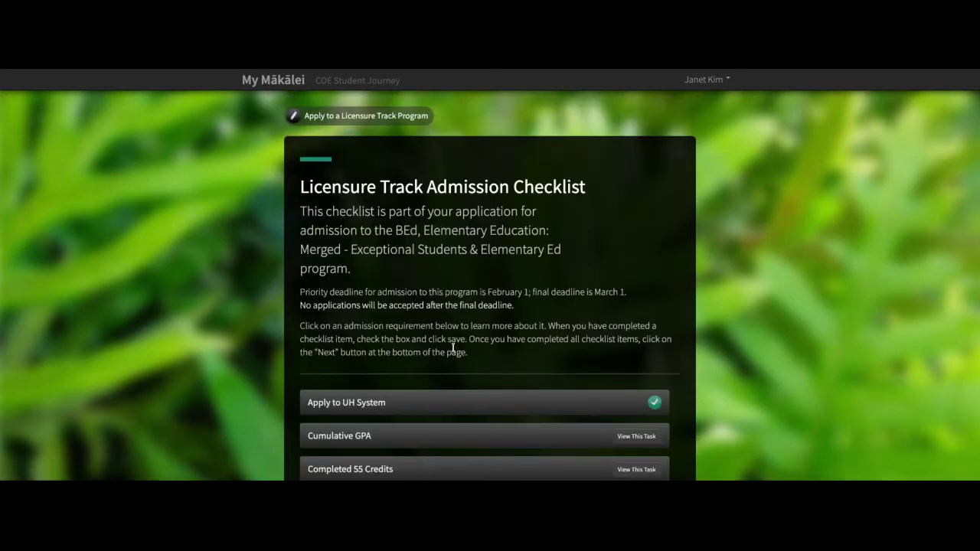
- Open the Cumulative GPA task, acknowledge the GPA requirements for the intended program, and save it
scroll(453, 348, down, 2)
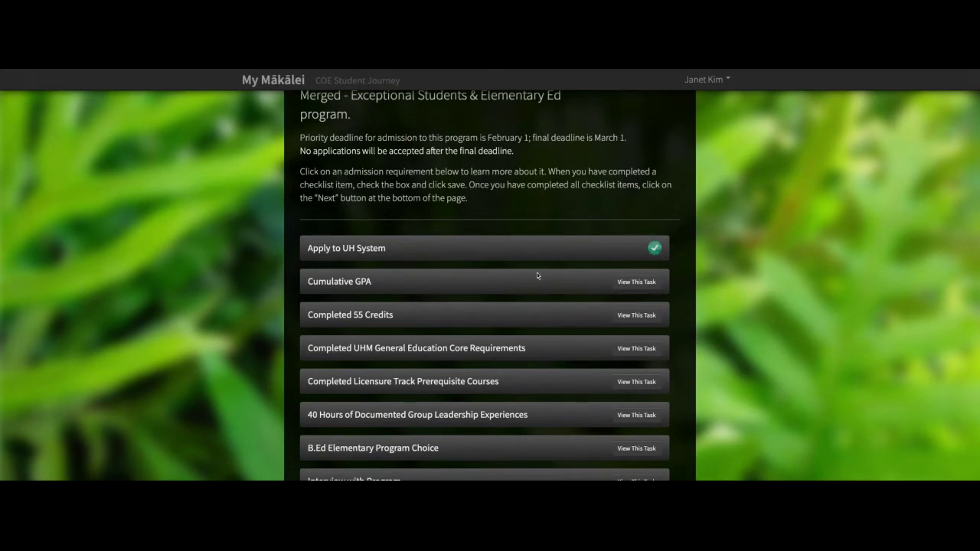
scroll(534, 281, down, 1)
click(650, 228)
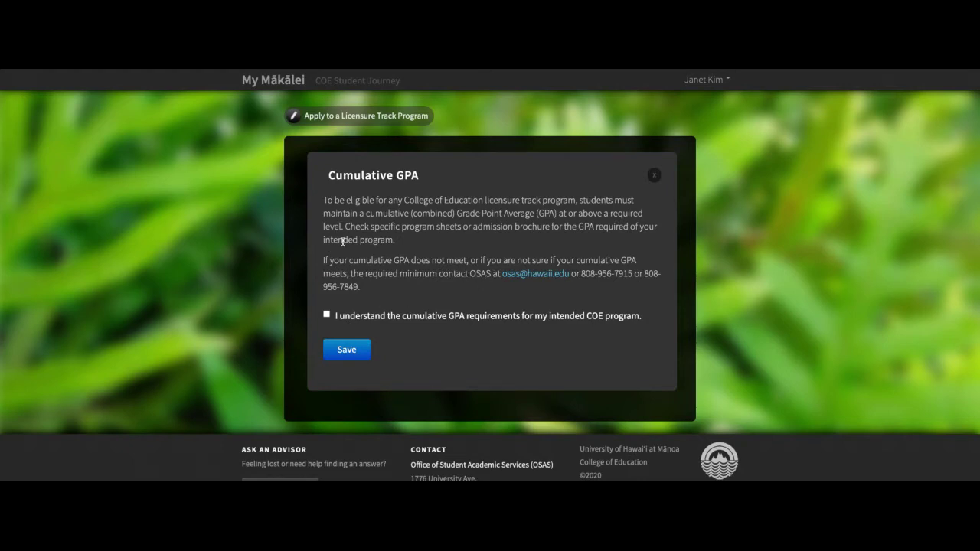
click(327, 316)
click(327, 316)
click(349, 350)
- Open the Completed 55 Credits task, confirm the credits will be completed before the program begins, and save it
scroll(543, 394, down, 4)
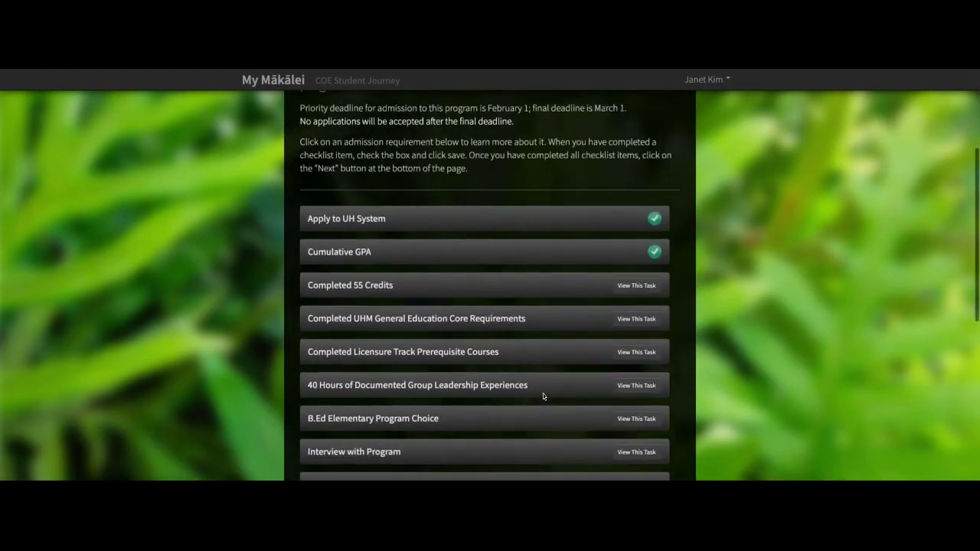
click(637, 250)
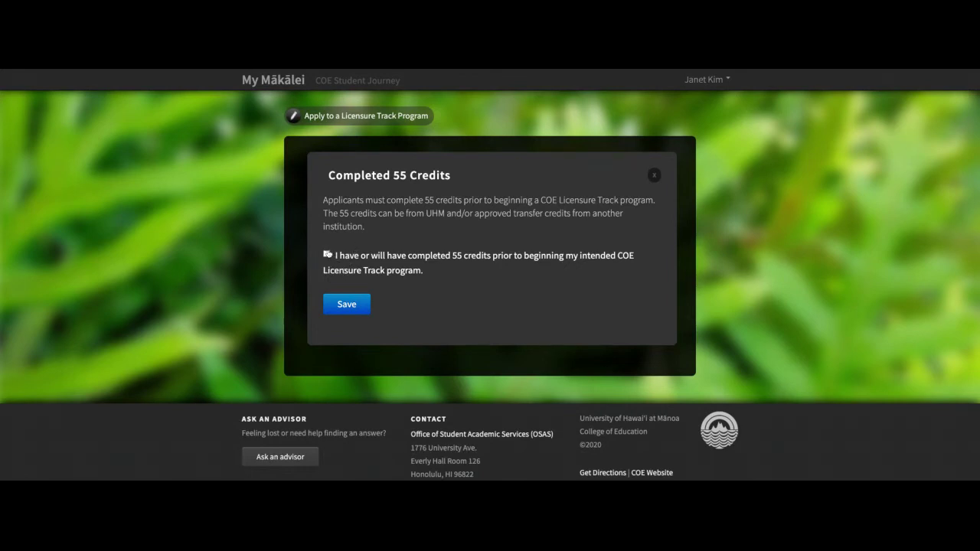
click(327, 255)
click(349, 305)
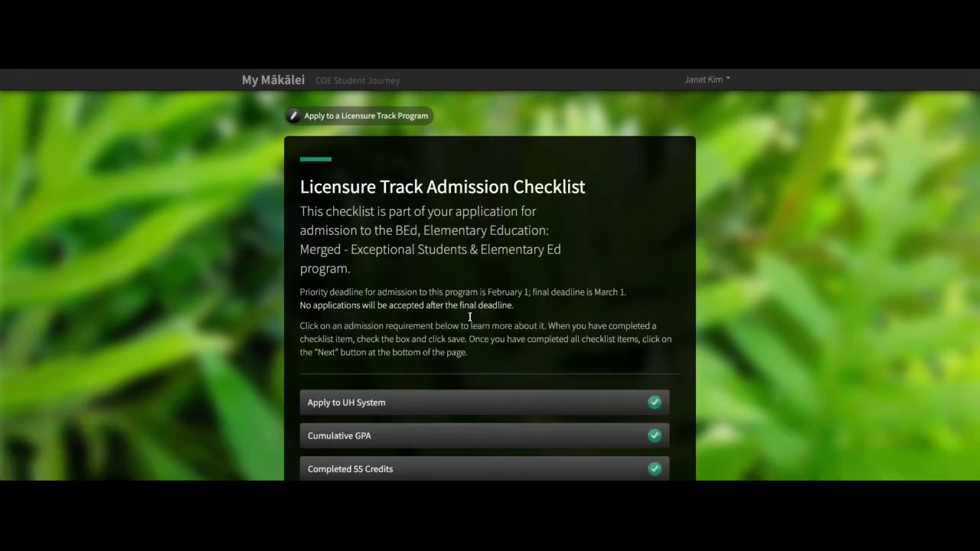
- Open the Completed UHM General Education Core Requirements task, confirm the core requirements will be completed before the program starts, and save it
scroll(495, 355, down, 3)
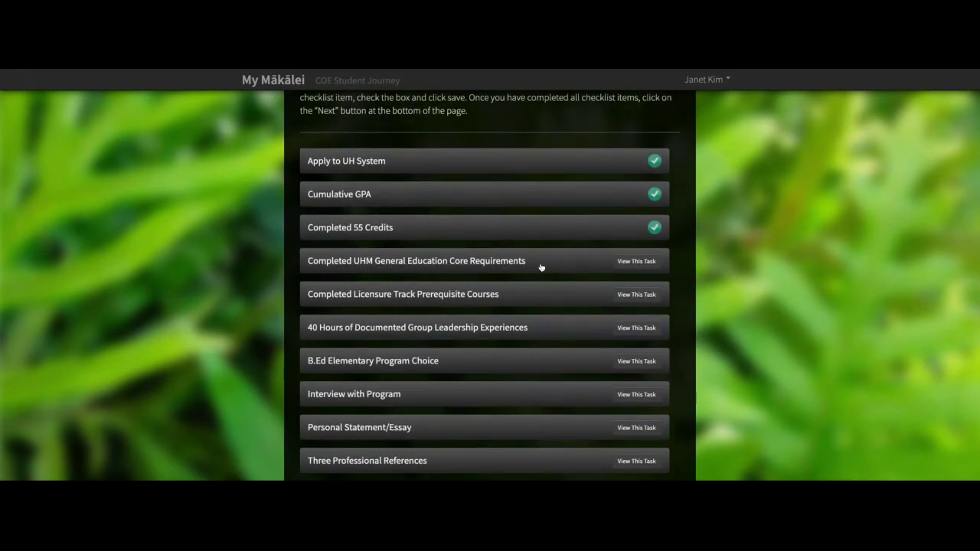
click(632, 269)
scroll(553, 360, down, 1)
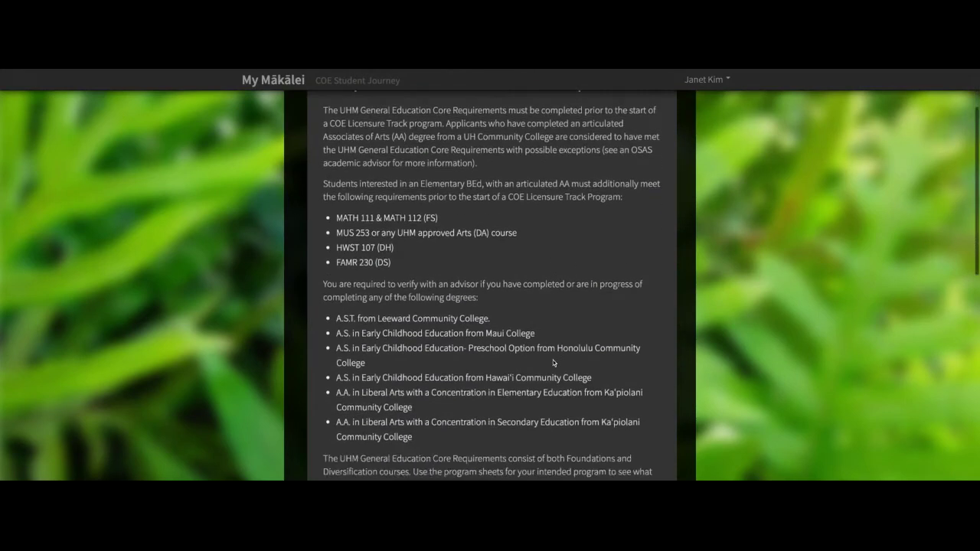
scroll(553, 360, down, 3)
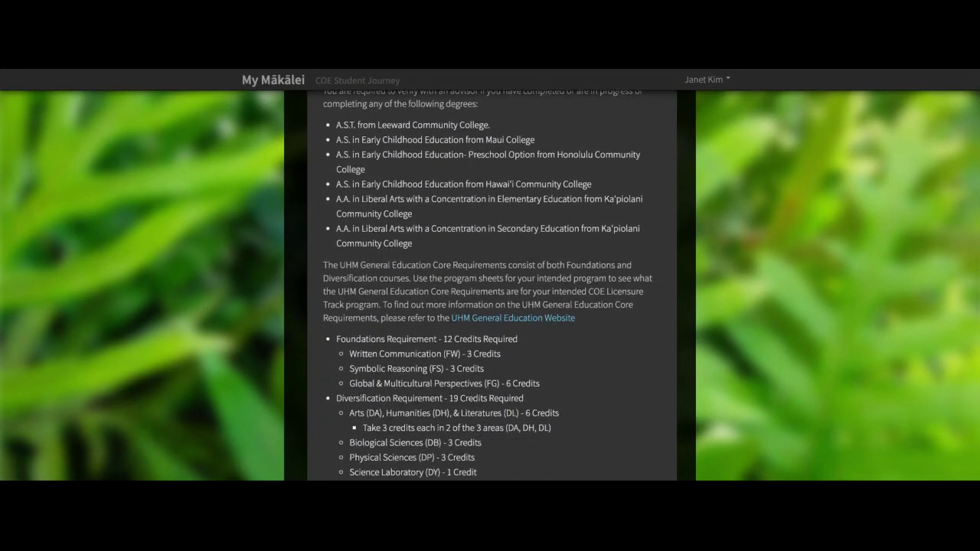
scroll(588, 277, down, 1)
scroll(588, 277, up, 1)
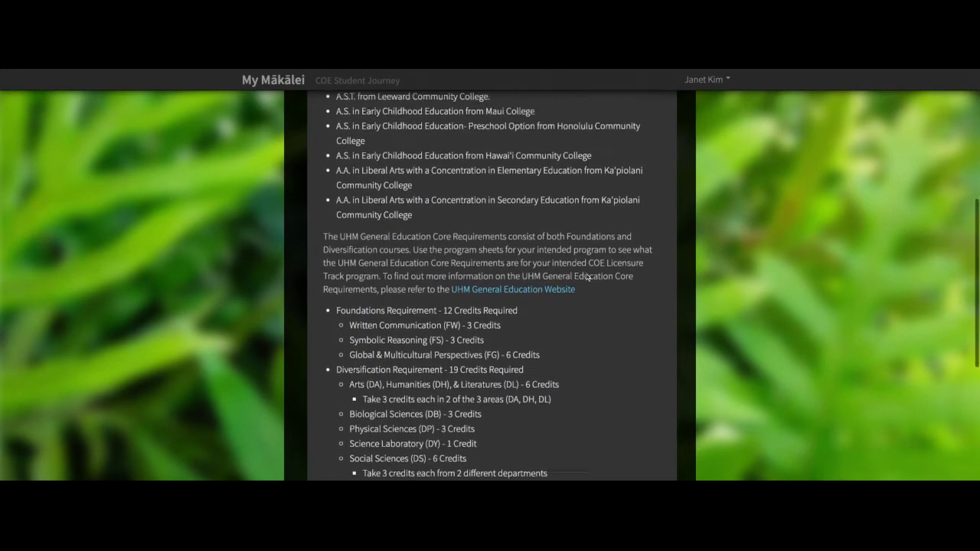
scroll(587, 274, up, 5)
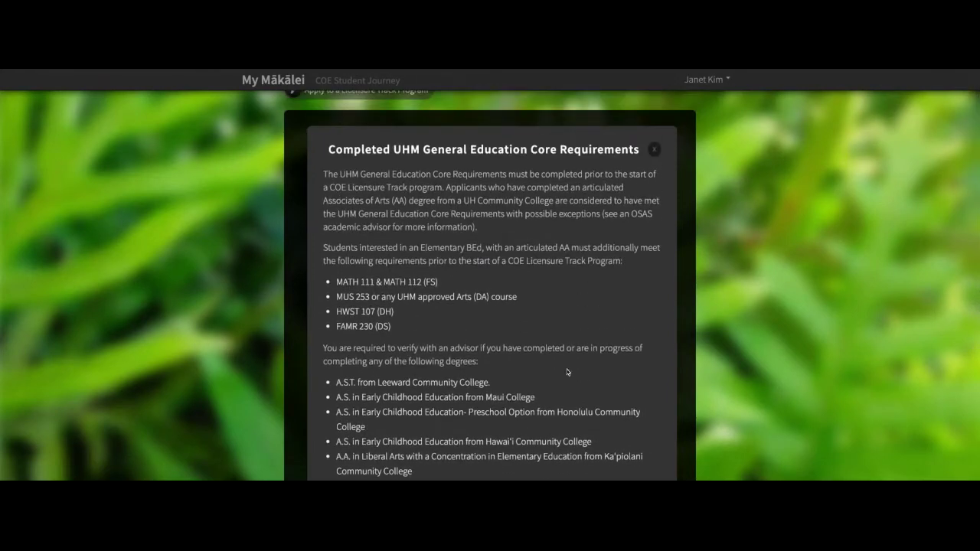
scroll(568, 372, down, 6)
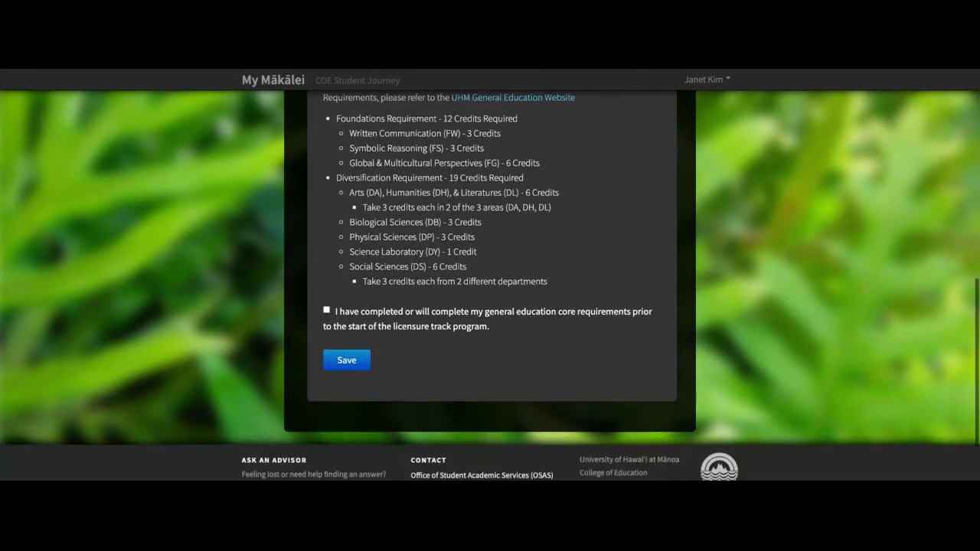
scroll(566, 369, up, 4)
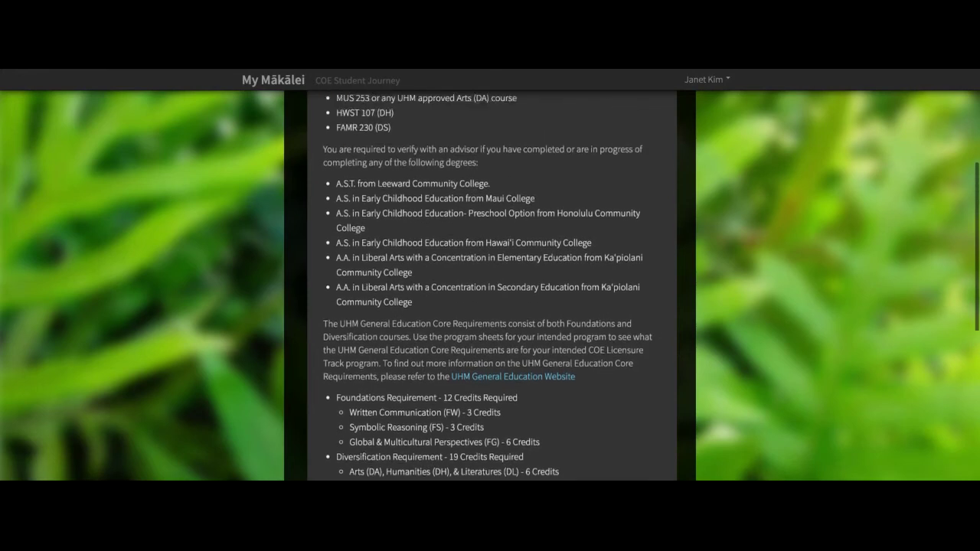
scroll(548, 396, up, 1)
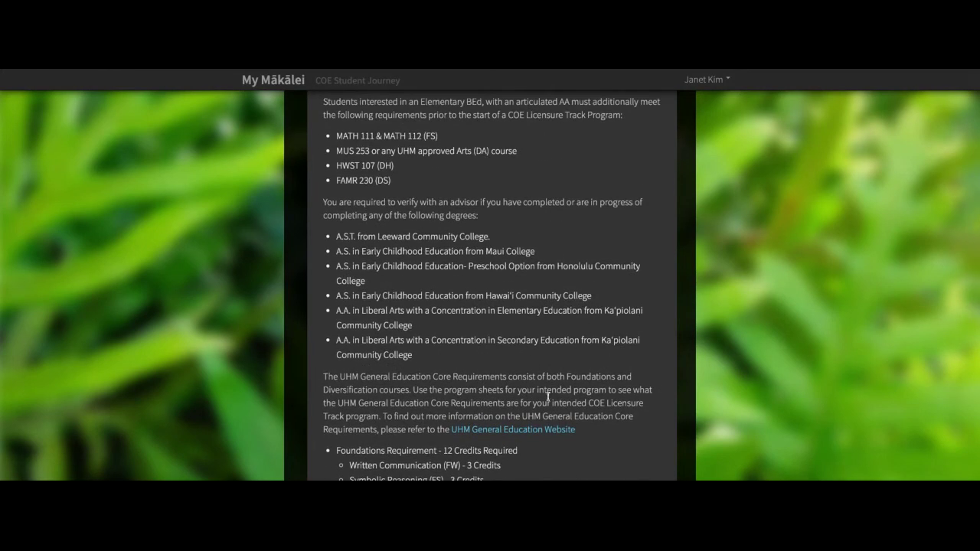
scroll(533, 377, down, 4)
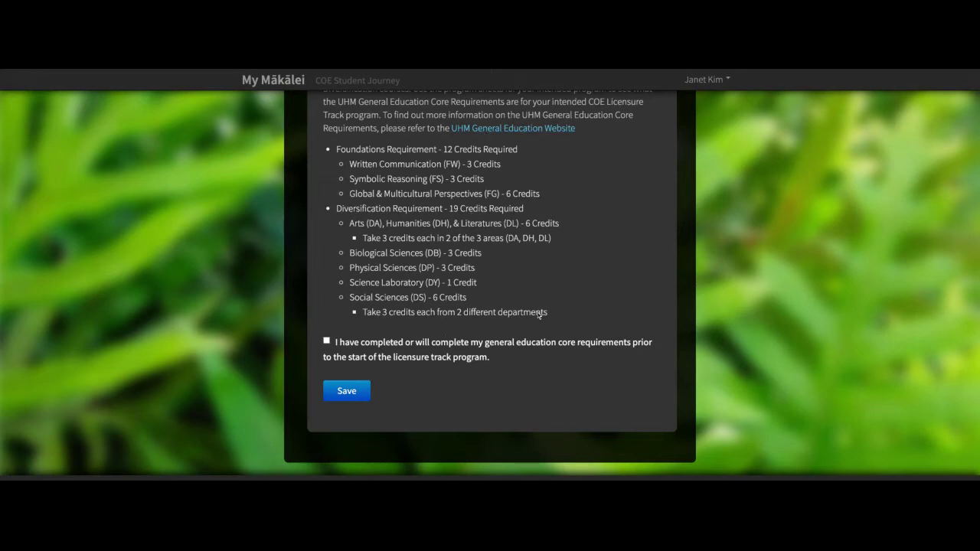
click(327, 341)
click(346, 390)
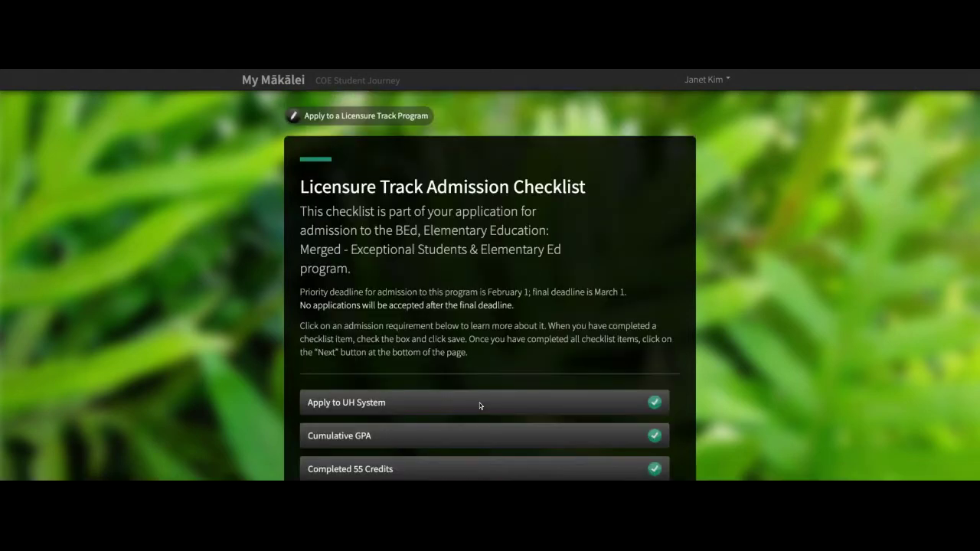
- Open the Completed Licensure Track Prerequisite Courses task, confirm the prerequisites will be completed before the program starts, and save it
scroll(479, 403, down, 4)
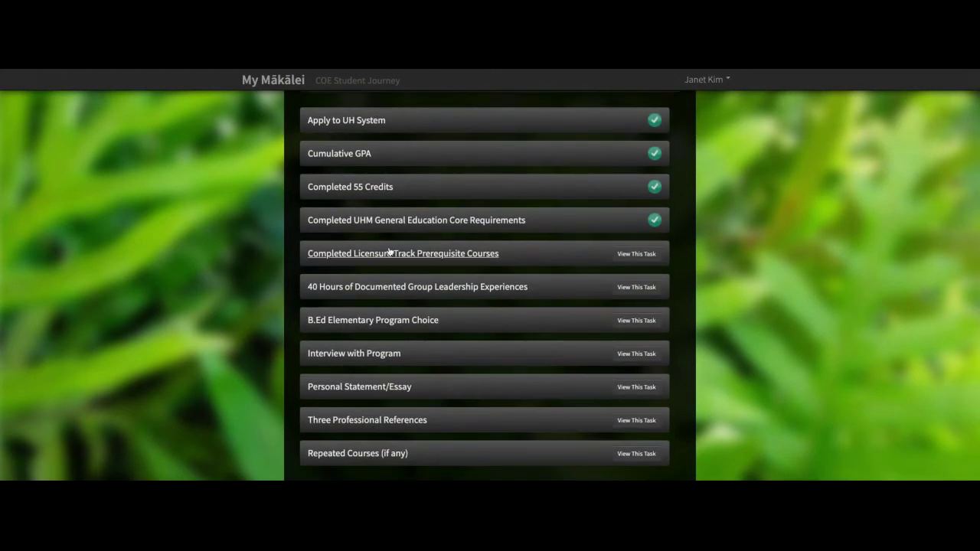
click(631, 255)
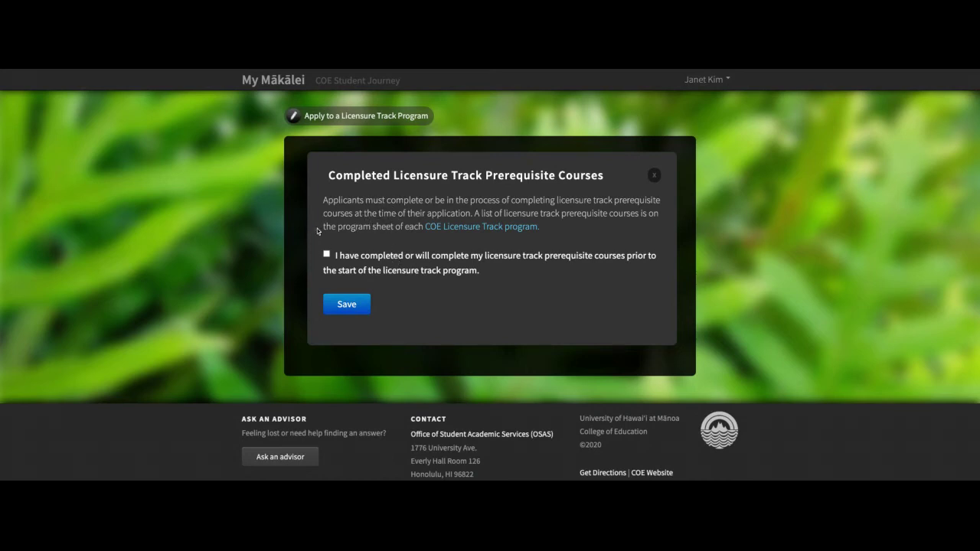
click(327, 254)
click(345, 306)
- Open the 40 Hours of Documented Group Leadership Experiences task, confirm the minimum 40 field hours and documentation by the application deadline, and save it
scroll(455, 344, down, 4)
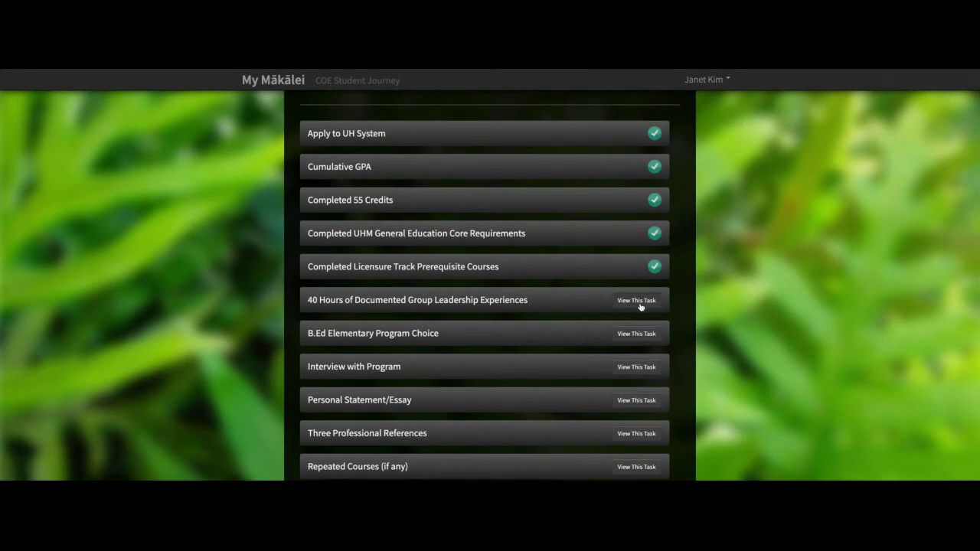
click(638, 306)
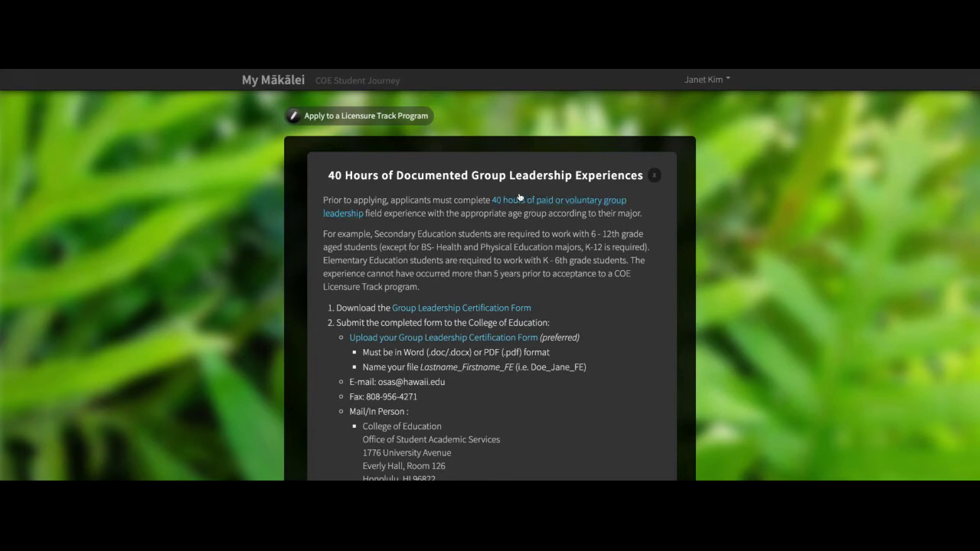
scroll(535, 201, down, 1)
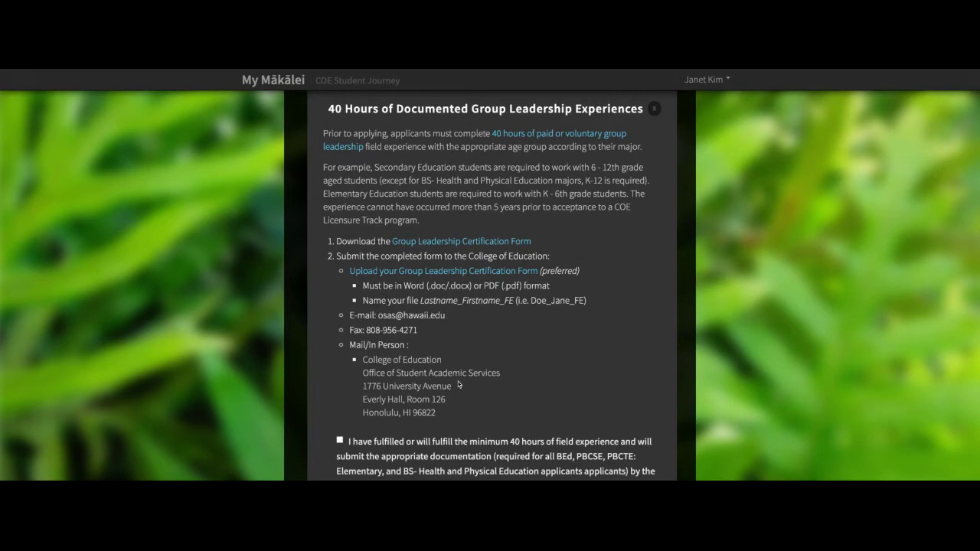
scroll(458, 381, down, 2)
scroll(459, 307, up, 3)
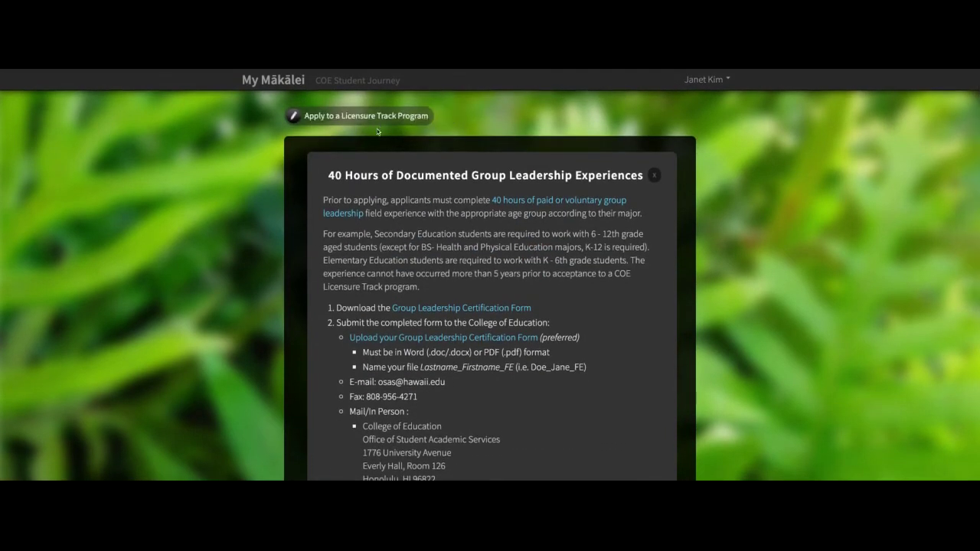
scroll(425, 386, down, 2)
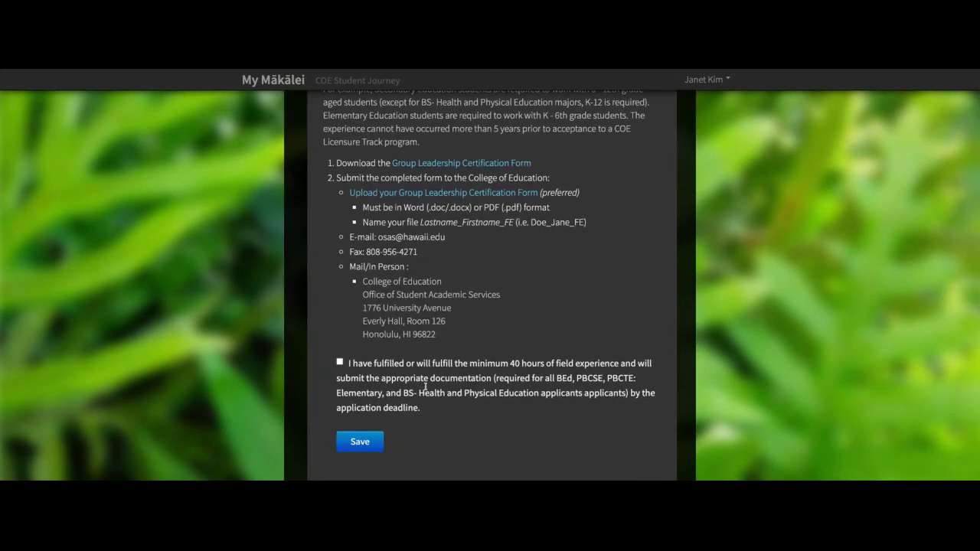
scroll(425, 387, down, 1)
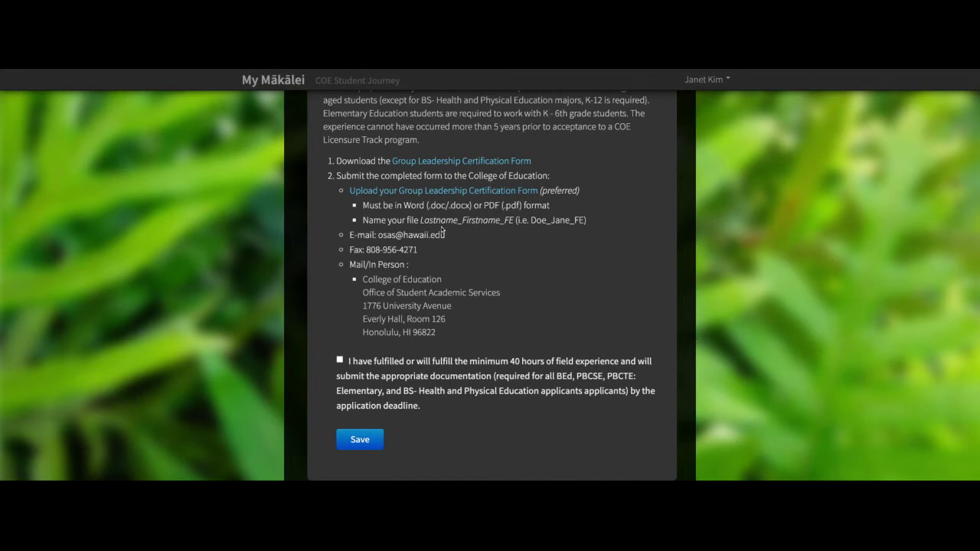
scroll(441, 227, up, 1)
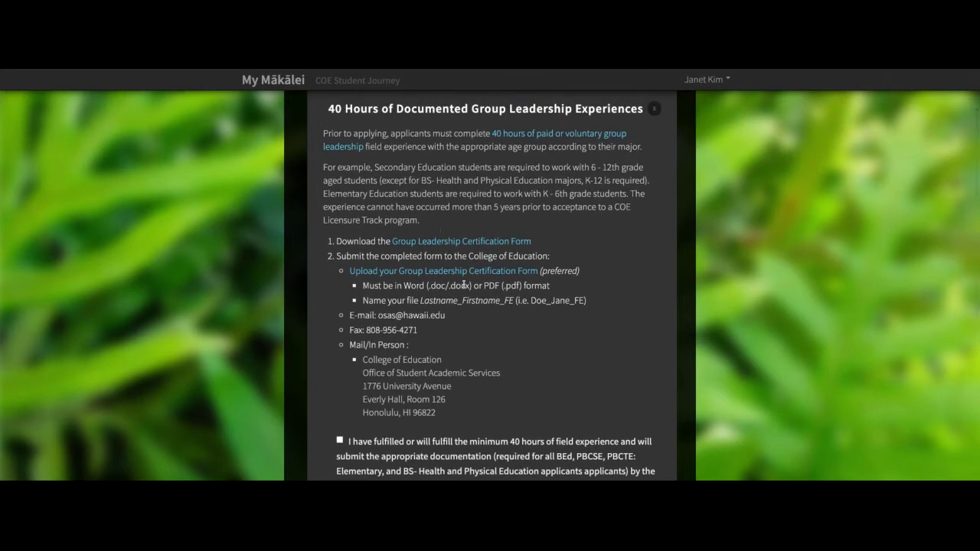
scroll(434, 377, down, 2)
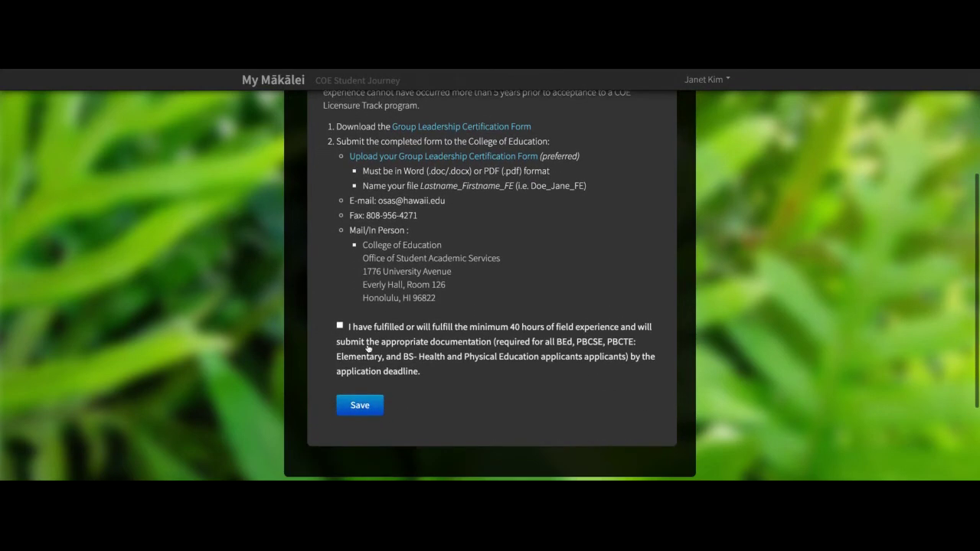
click(341, 328)
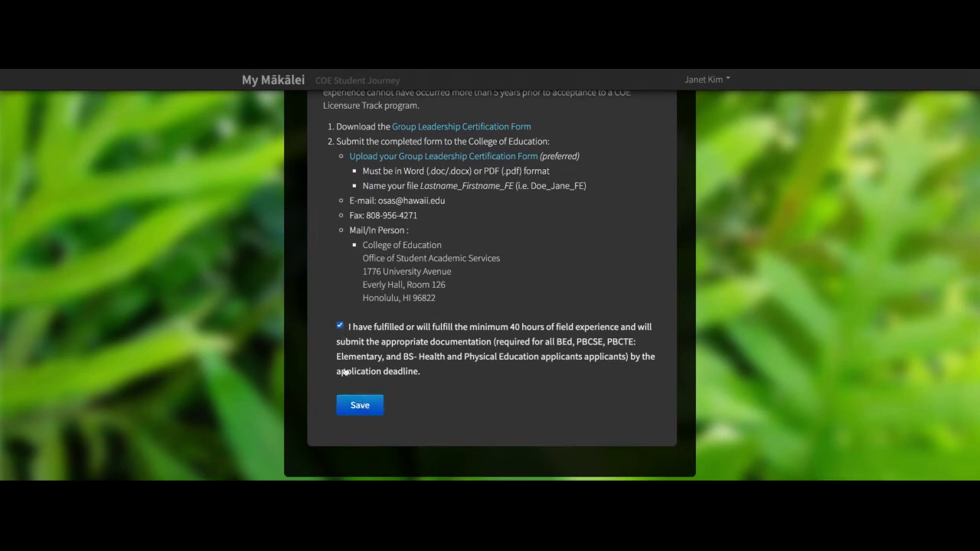
click(359, 406)
- Open the B.Ed Elementary Program Choice task, confirm the Program Choice Google Form was submitted, and save it
scroll(445, 416, down, 5)
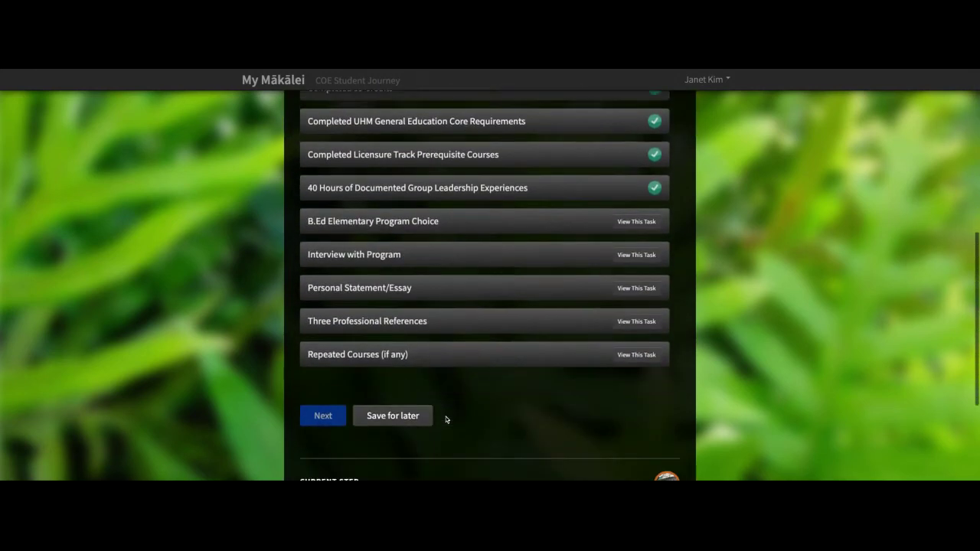
click(640, 218)
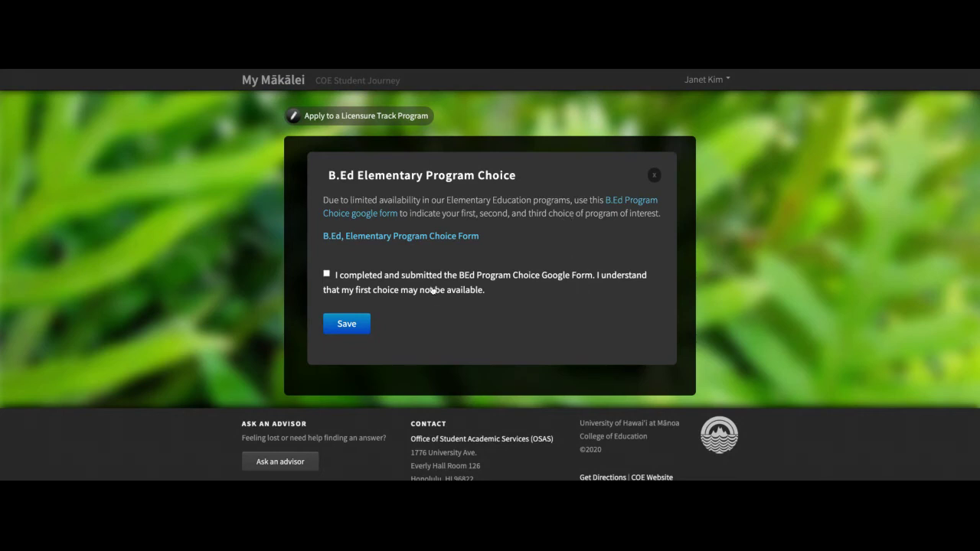
click(327, 274)
click(346, 324)
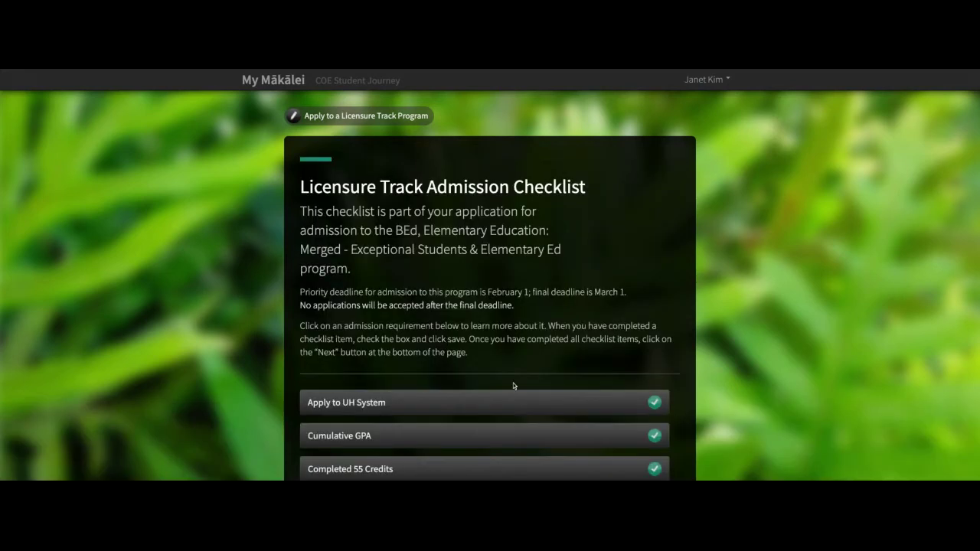
- Open the Interview with Program task and look over its admission interview requirements and scheduling rules
scroll(510, 384, down, 3)
scroll(510, 385, down, 1)
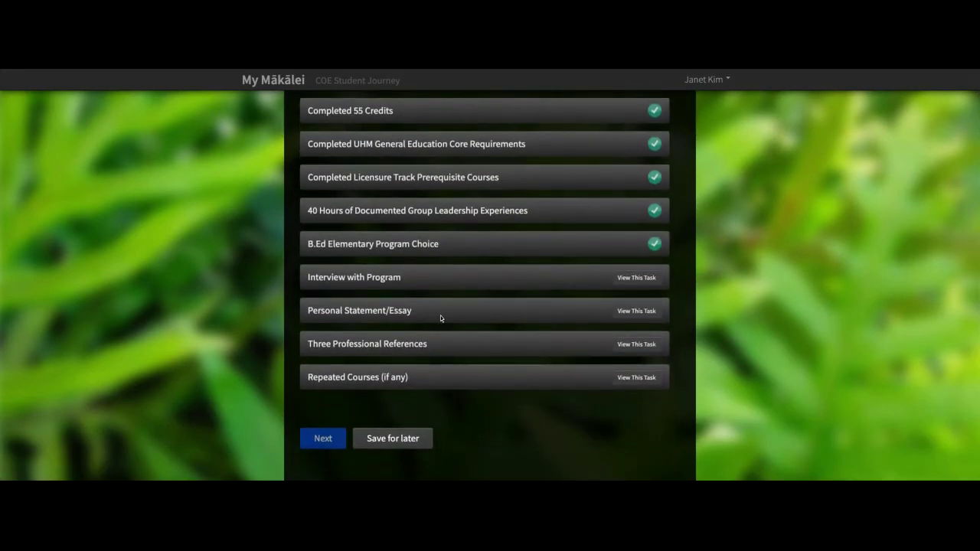
click(643, 278)
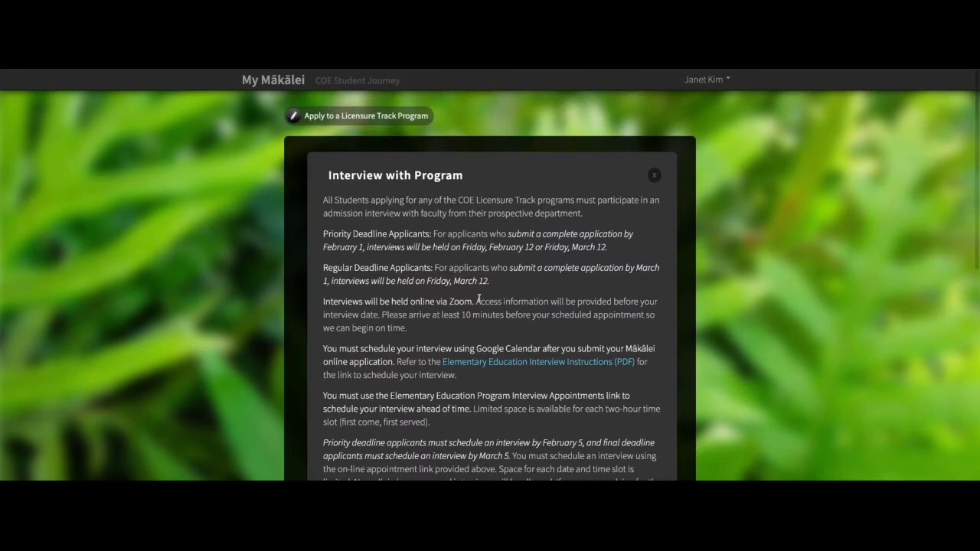
scroll(513, 445, down, 3)
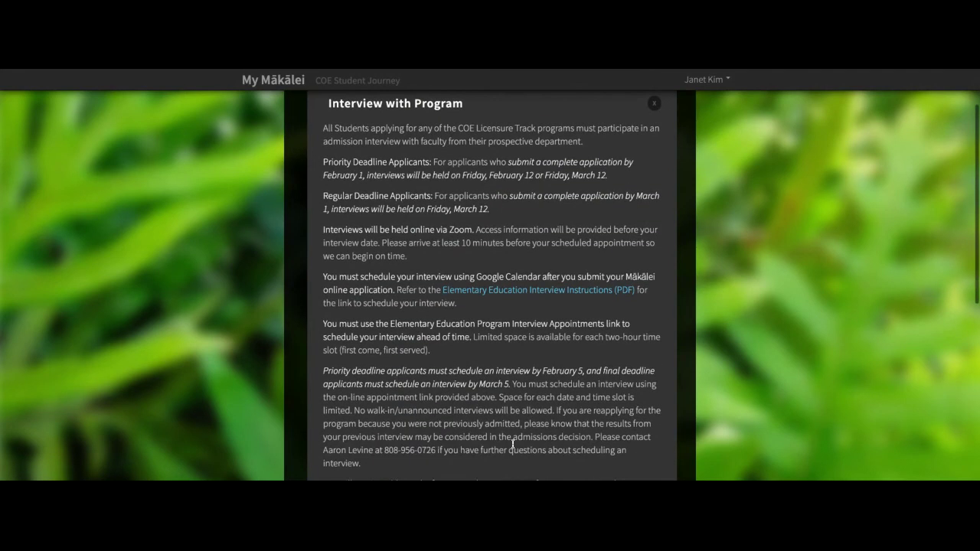
scroll(512, 444, down, 1)
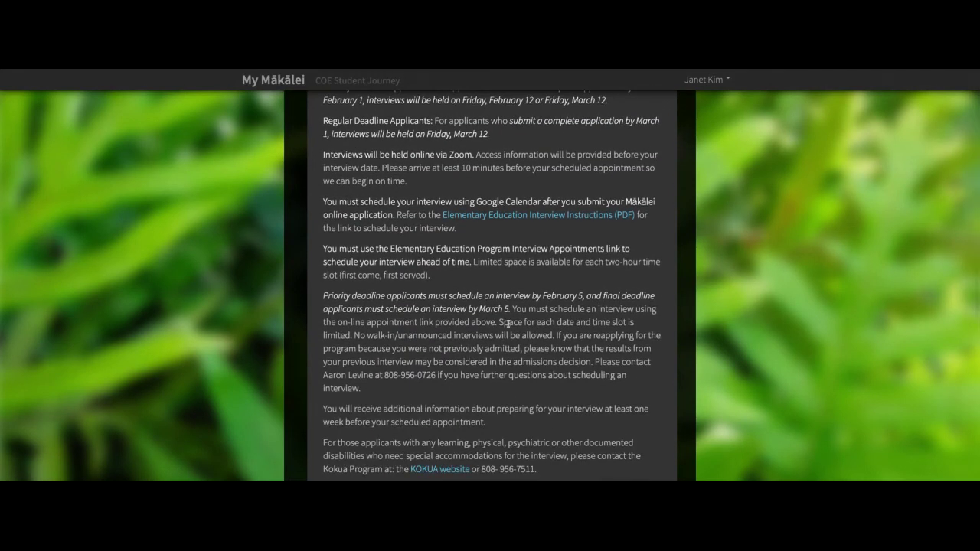
scroll(507, 322, up, 4)
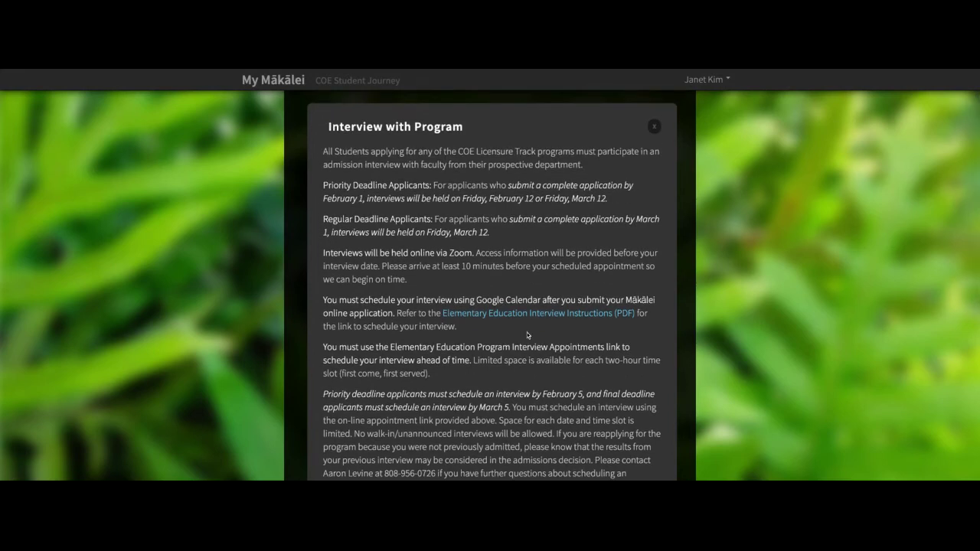
scroll(486, 347, down, 3)
scroll(466, 421, up, 5)
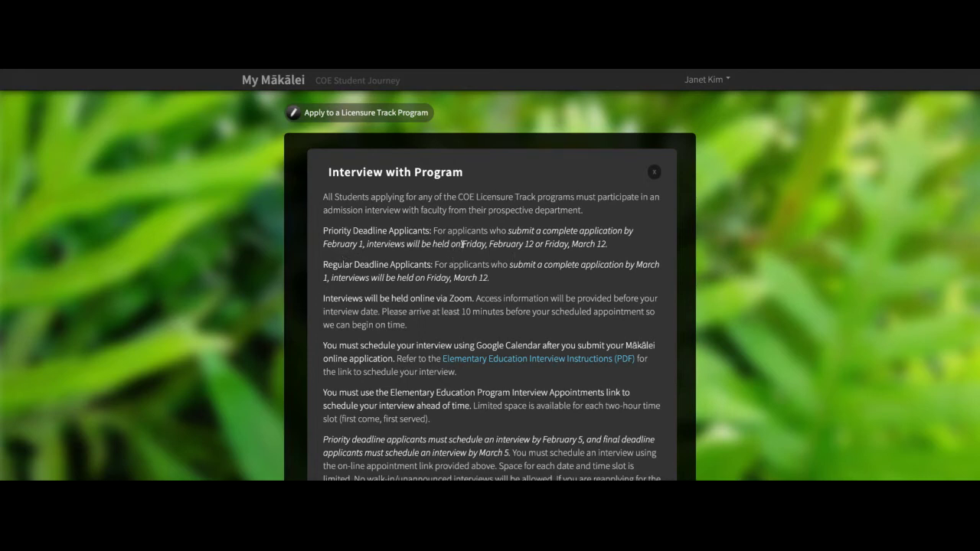
- Highlight the interview dates for priority and regular deadline applicants, and read the interview scheduling instructions through to the acknowledgement statement
drag(462, 243, 536, 243)
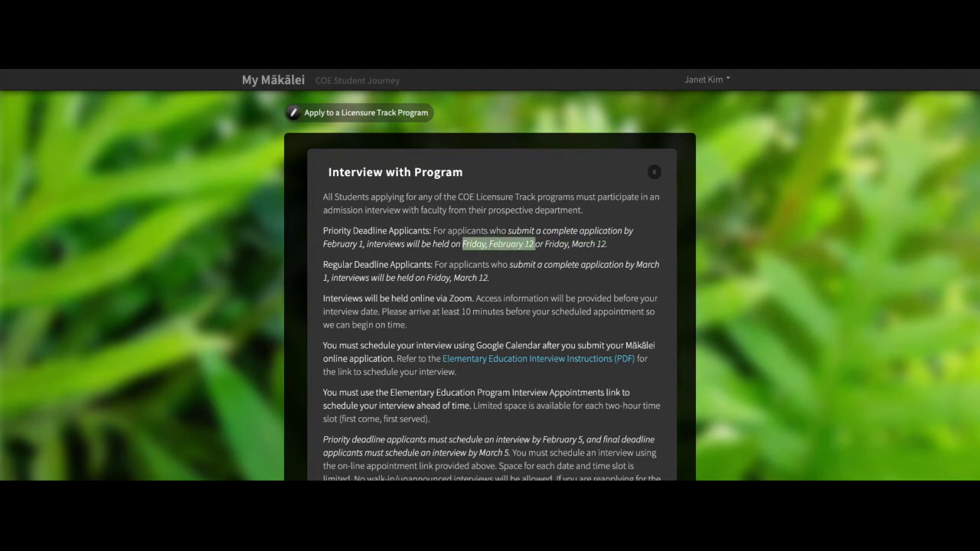
click(482, 266)
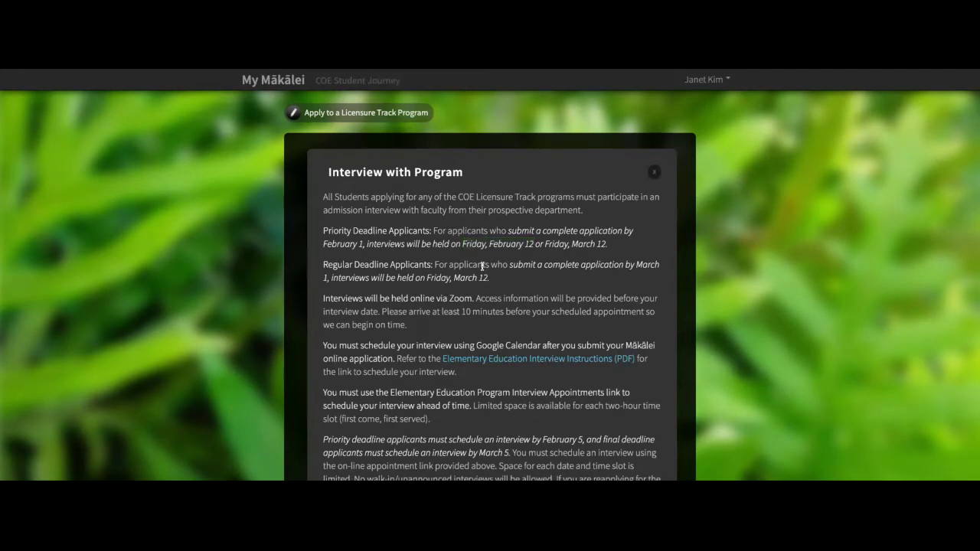
drag(354, 263, 488, 278)
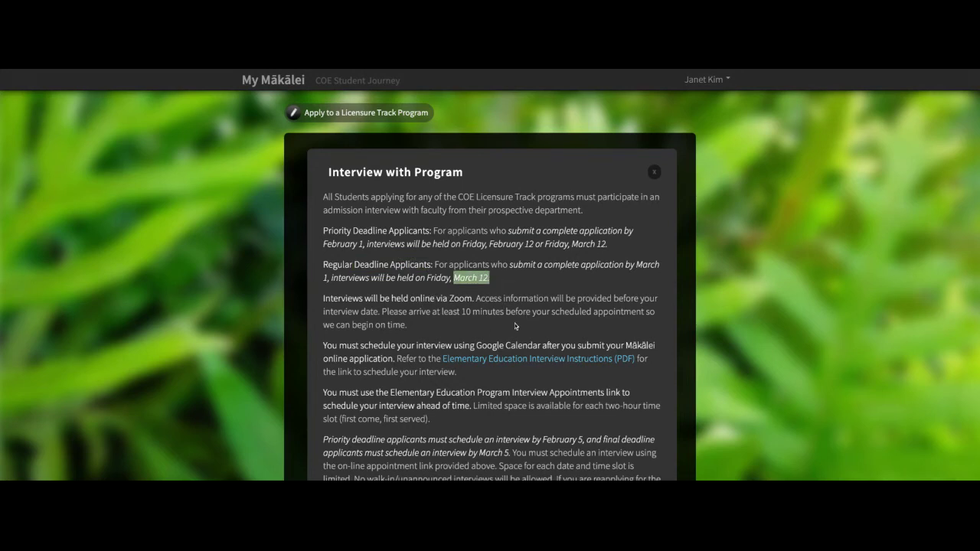
scroll(513, 326, down, 1)
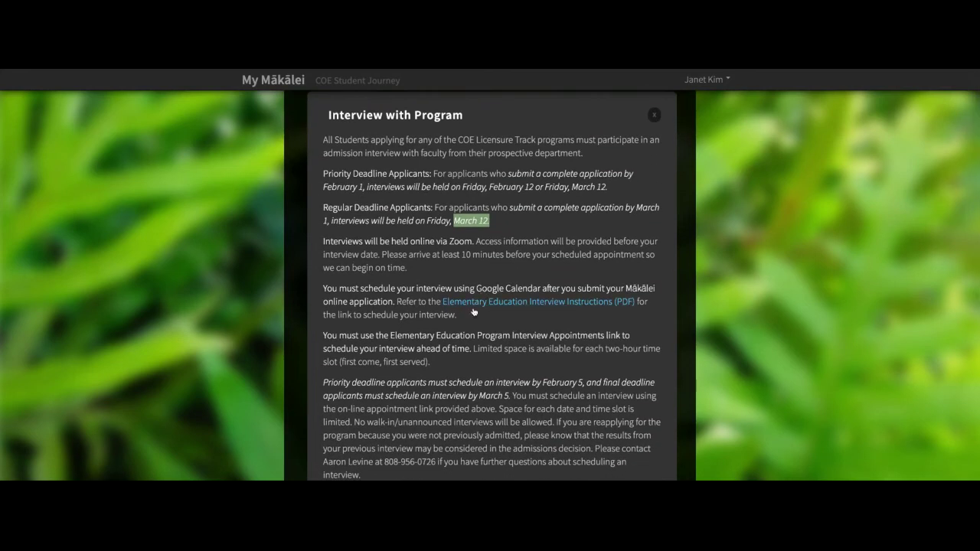
scroll(474, 312, down, 3)
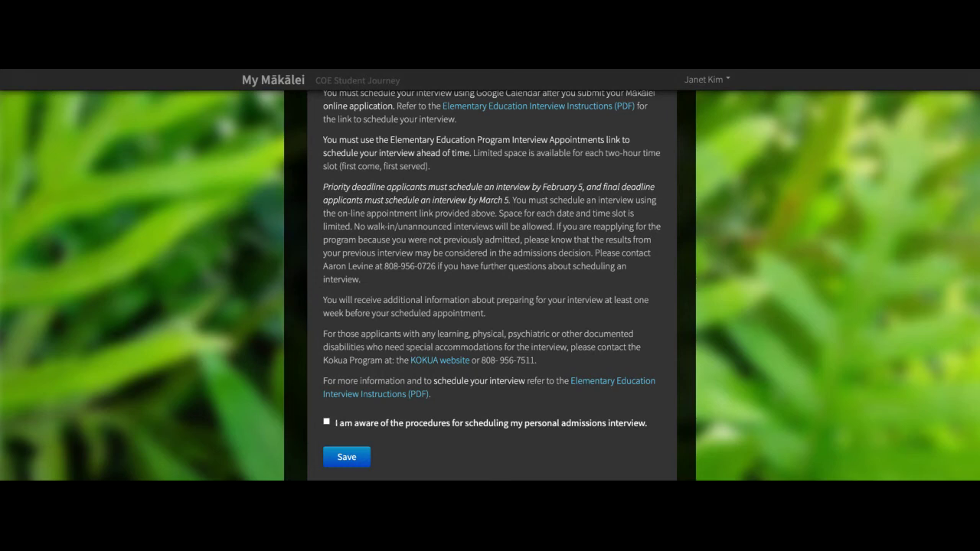
- Acknowledge awareness of the procedures for scheduling the personal admissions interview and save the Interview with Program task
click(327, 422)
click(345, 457)
scroll(505, 412, down, 4)
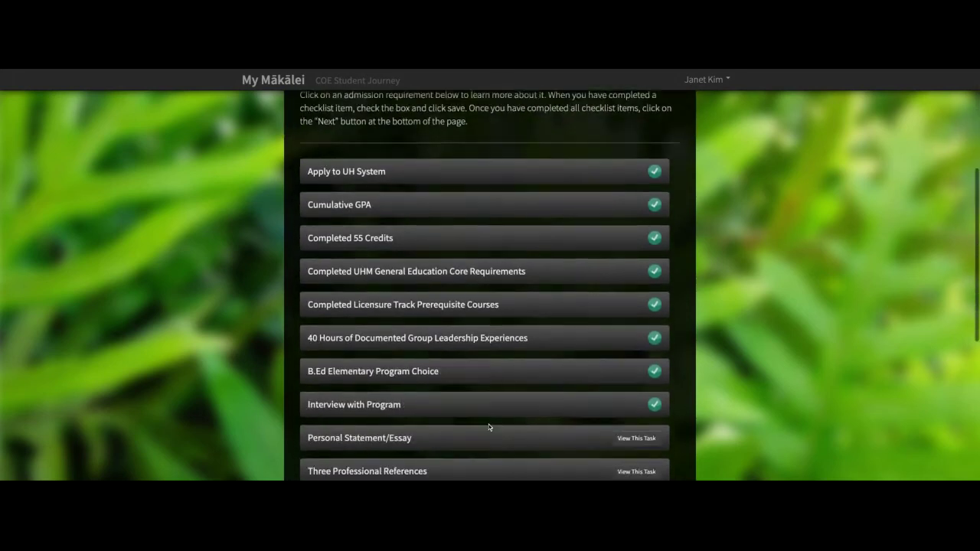
- Open the Personal Statement/Essay task, read its two-part prompt and 500-word limit, and close it without entering a response
scroll(489, 427, down, 2)
click(636, 278)
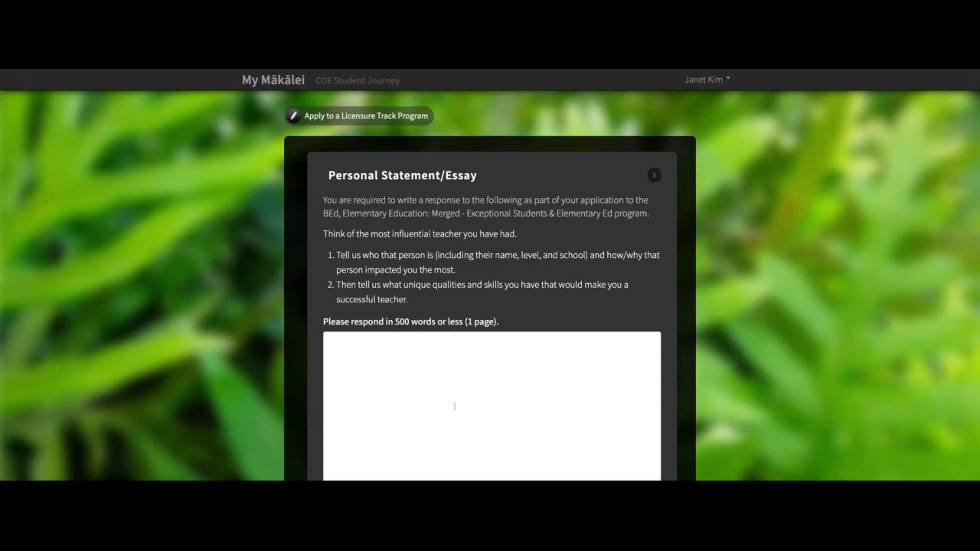
scroll(454, 406, down, 2)
scroll(454, 405, up, 1)
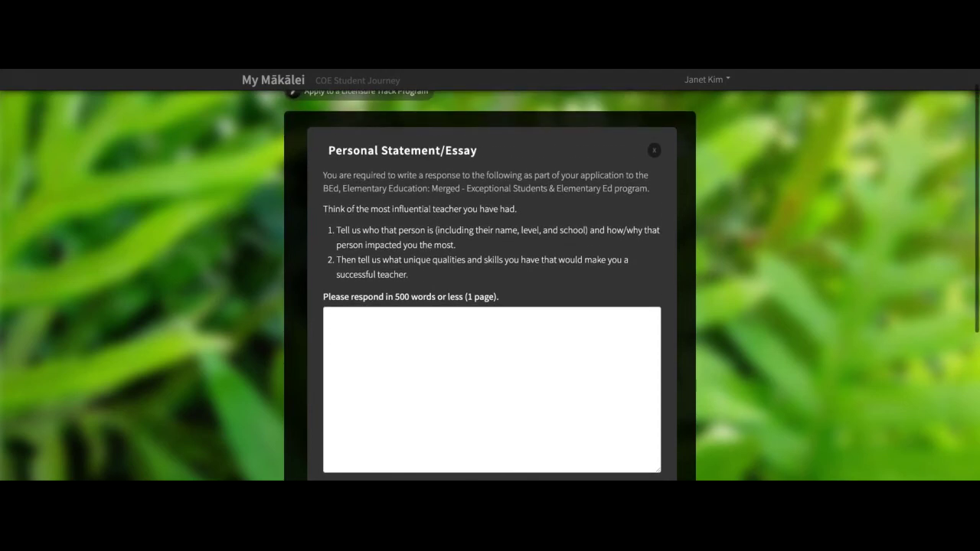
scroll(465, 294, down, 2)
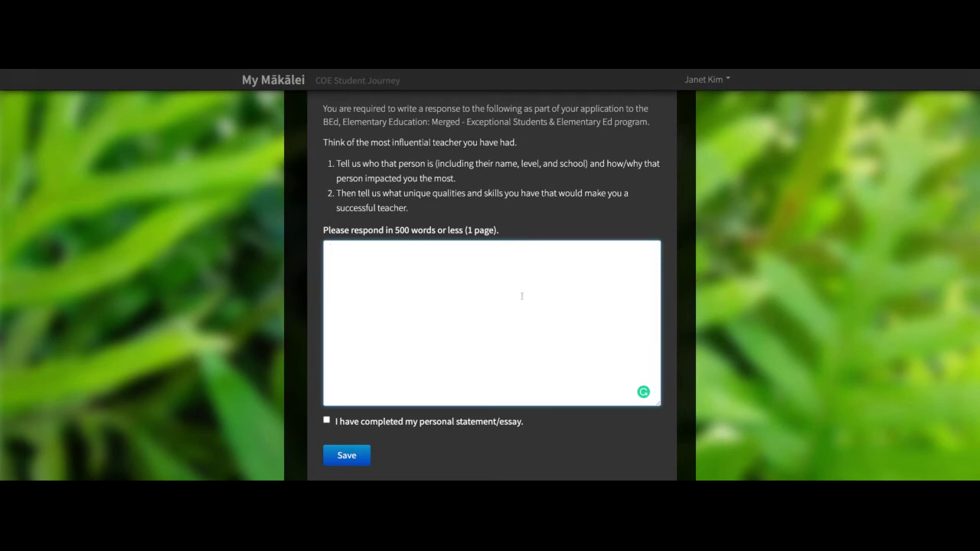
scroll(521, 296, up, 2)
scroll(522, 296, down, 2)
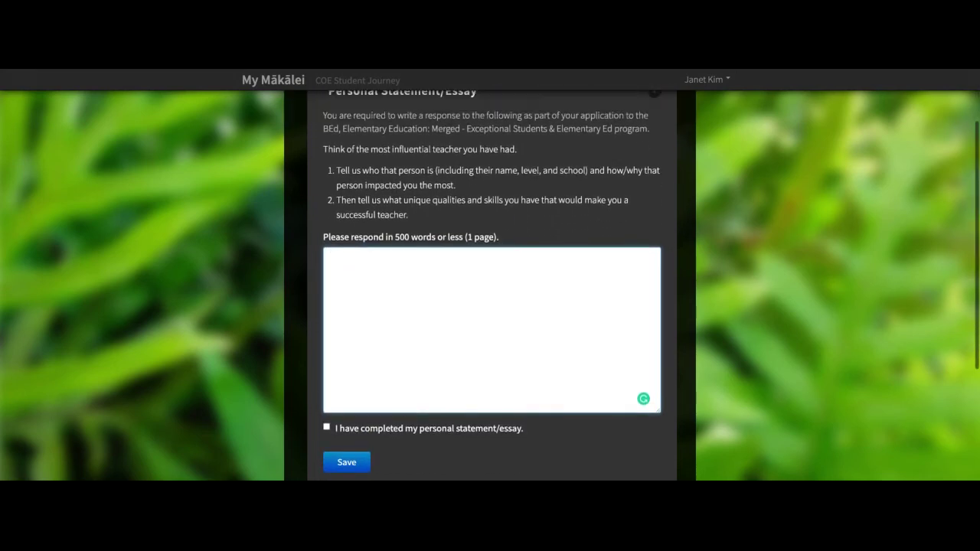
scroll(359, 295, up, 1)
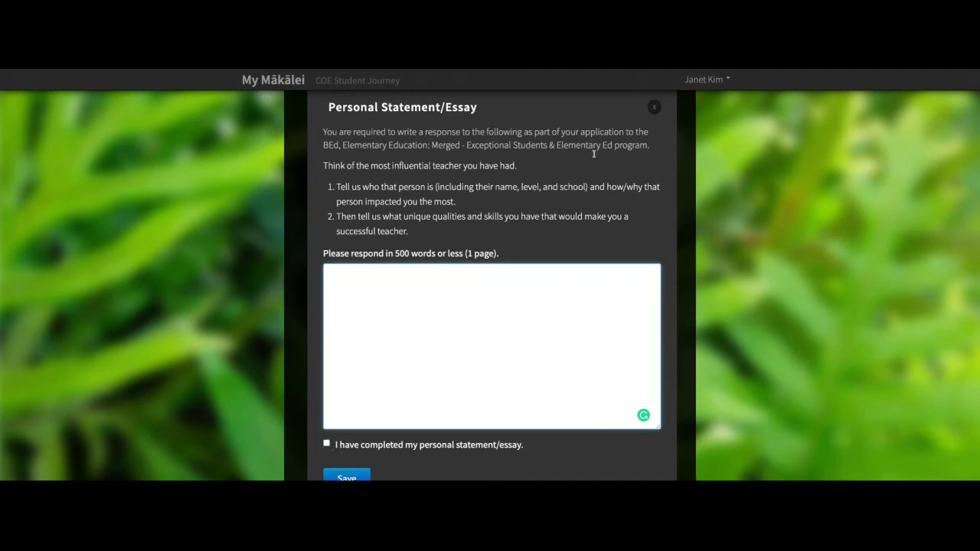
scroll(554, 172, up, 2)
click(654, 139)
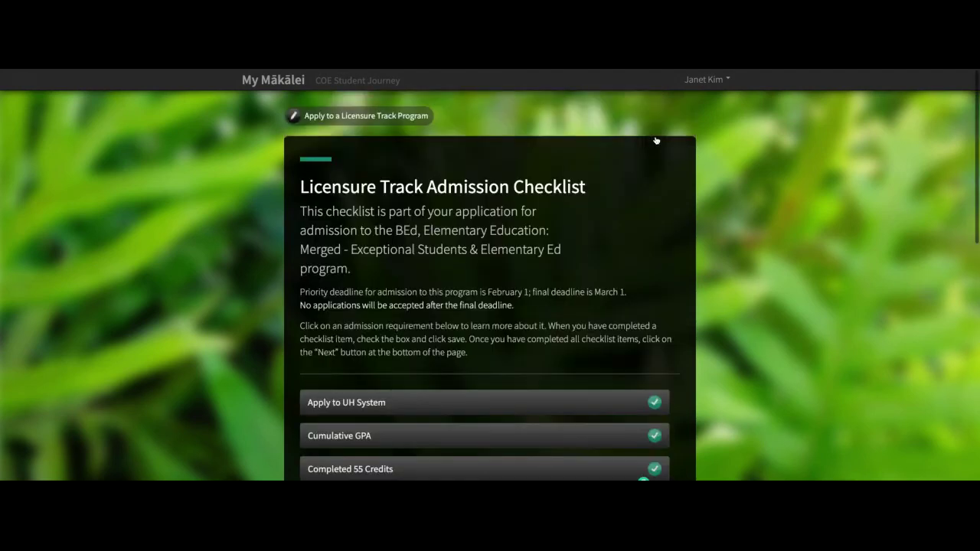
- Open the Three Professional References task, look at the first reference's relationship options, and save the task with the fields left blank
scroll(587, 285, down, 5)
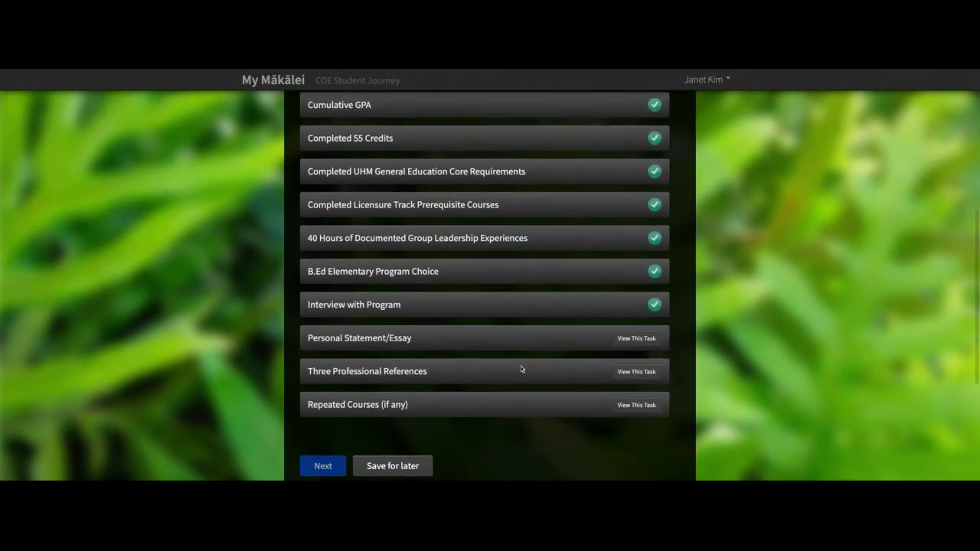
click(638, 372)
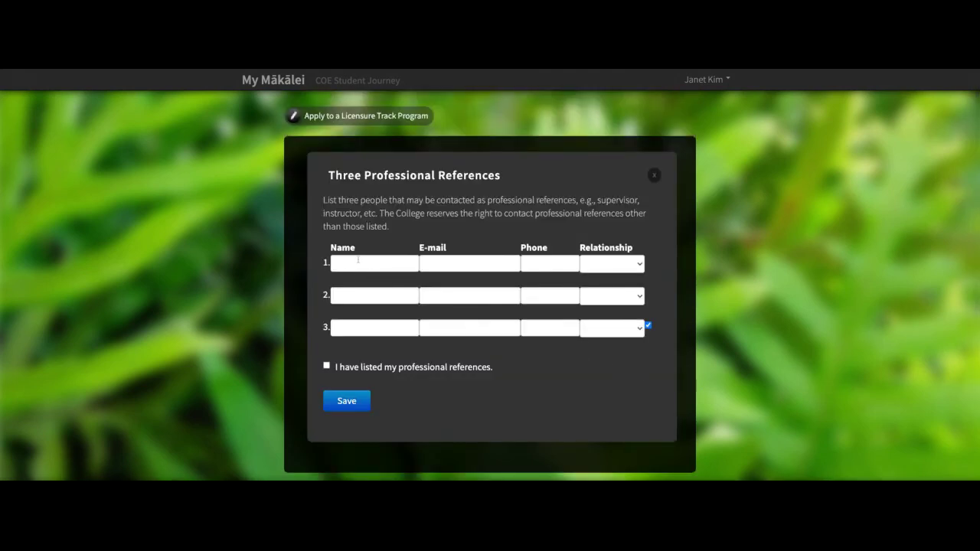
click(640, 266)
click(364, 406)
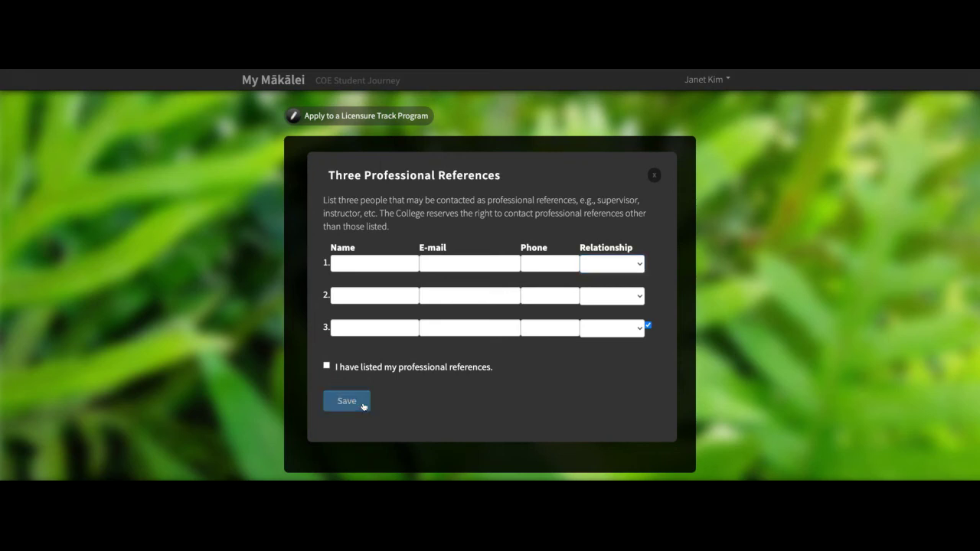
- Open the Repeated Courses (if any) task, confirm that repeated courses are entered or that none were repeated, and save it
scroll(447, 443, down, 3)
scroll(447, 445, down, 3)
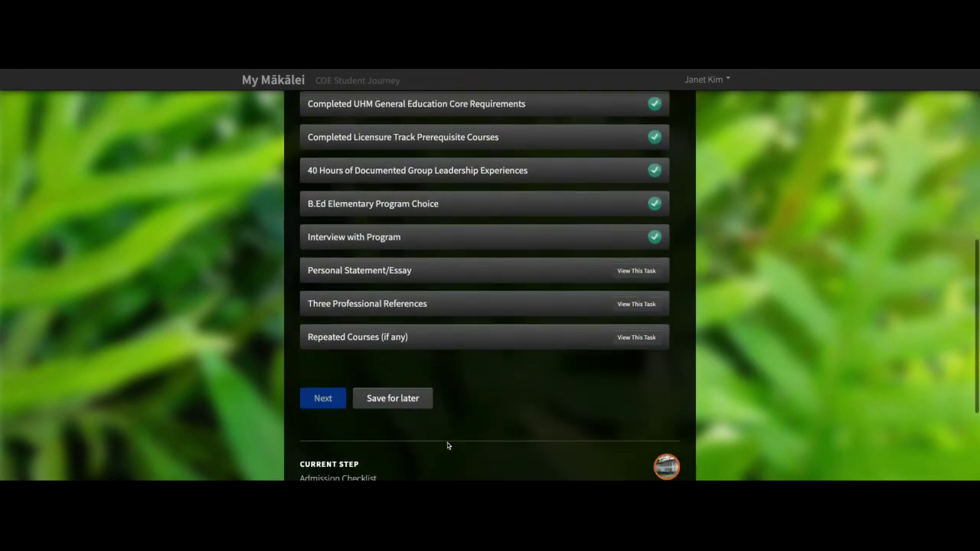
click(637, 340)
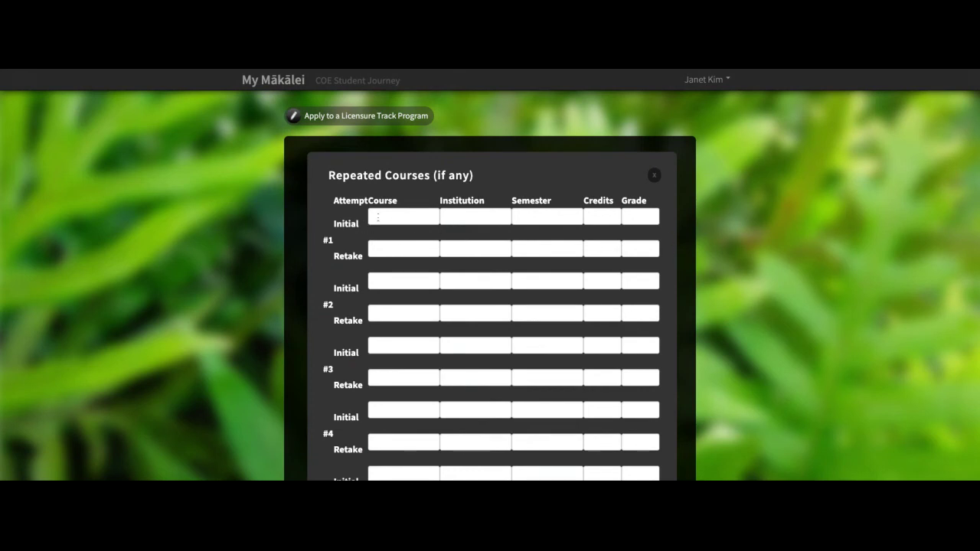
click(378, 216)
click(378, 248)
scroll(582, 420, down, 2)
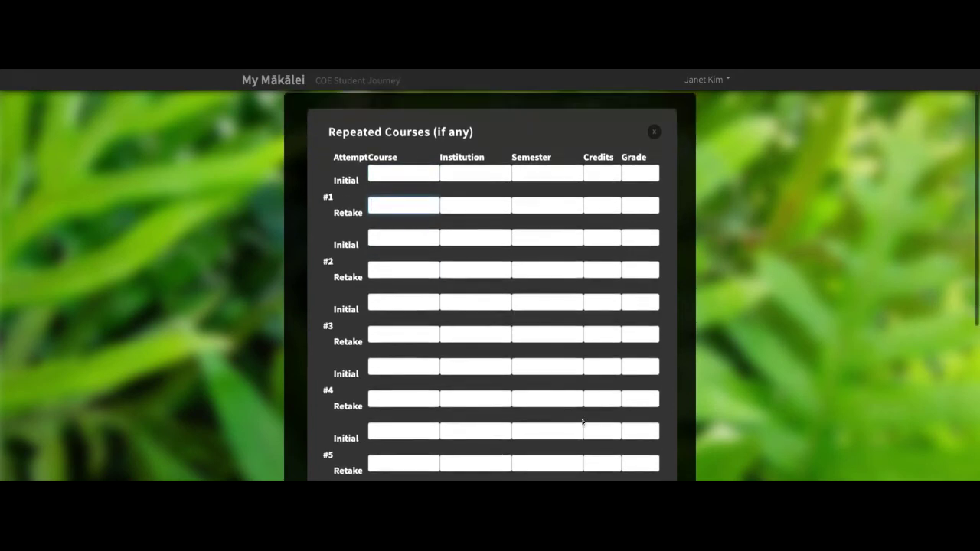
scroll(582, 420, down, 2)
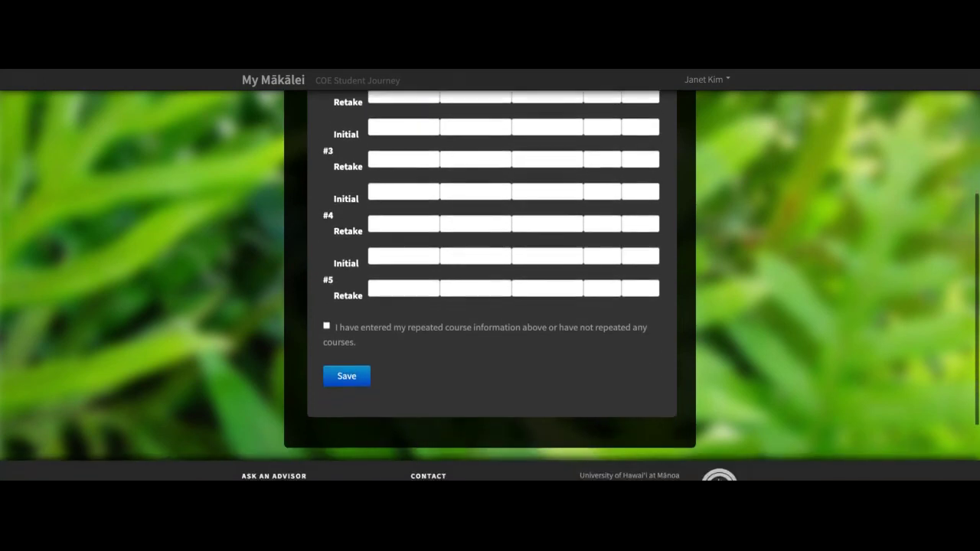
click(327, 325)
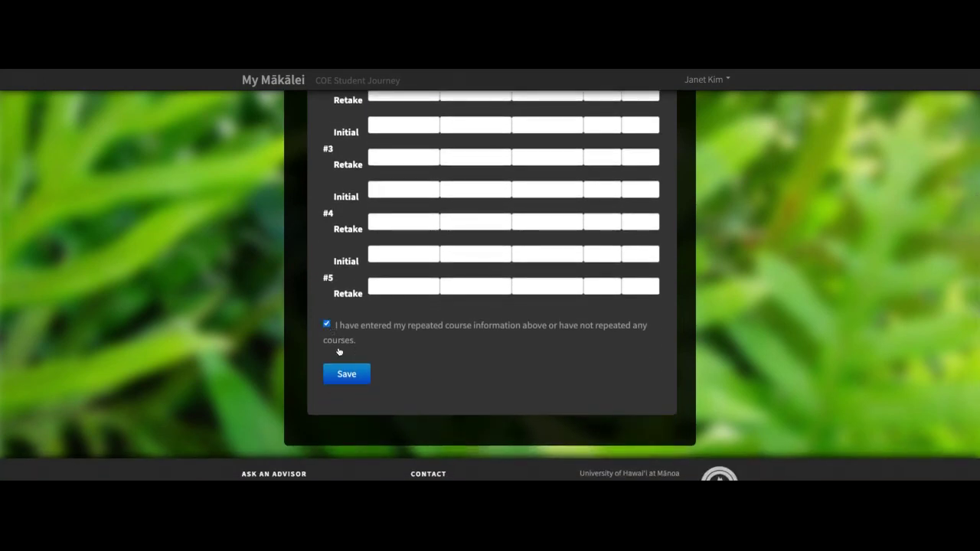
click(344, 375)
- Review the licensure track admission checklist for completed and outstanding tasks and the options to proceed or save for later
scroll(441, 464, down, 5)
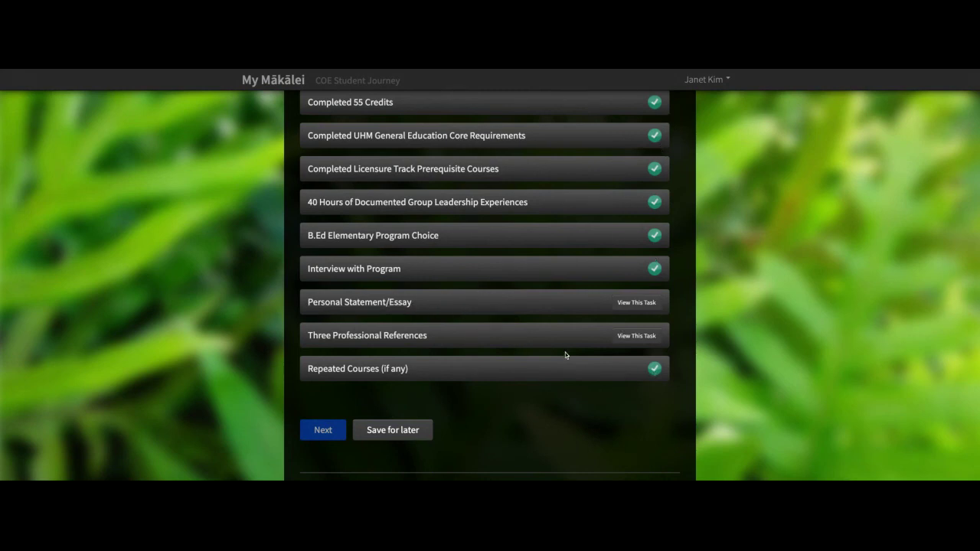
scroll(568, 338, up, 1)
scroll(568, 338, down, 1)
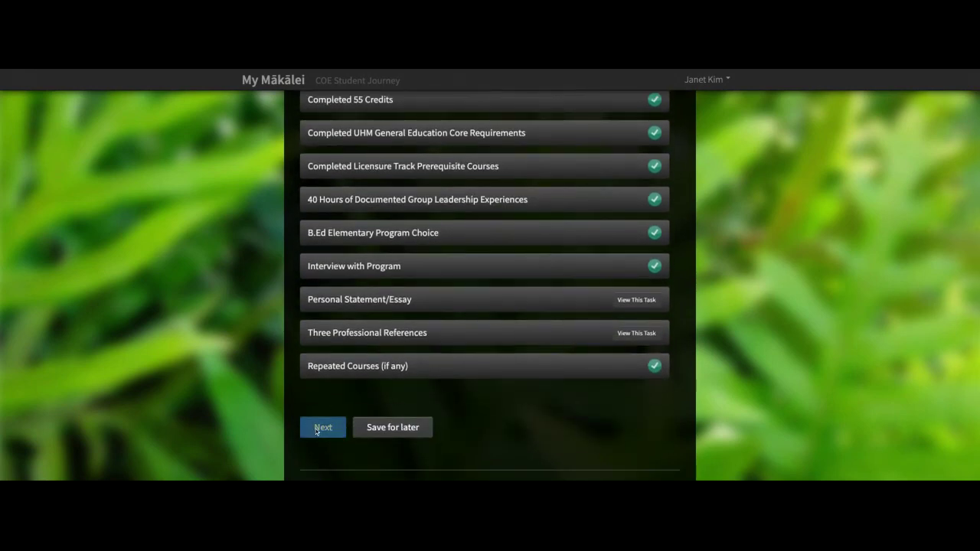
scroll(513, 264, up, 2)
scroll(513, 263, down, 2)
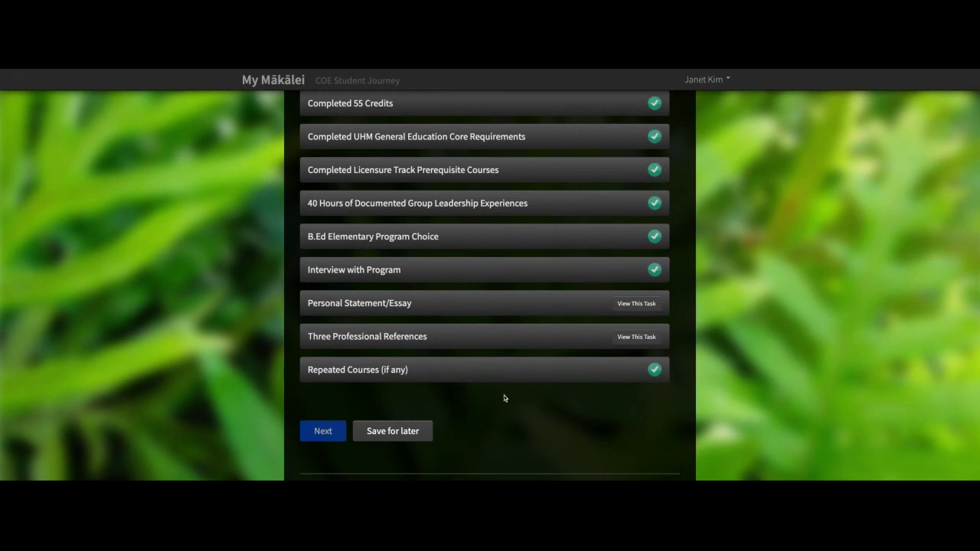
scroll(536, 214, up, 2)
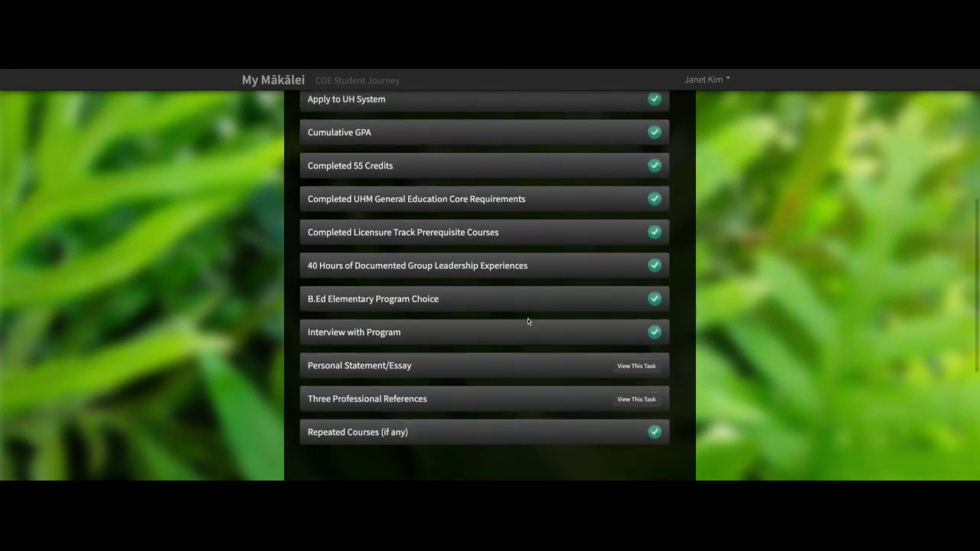
scroll(527, 319, down, 2)
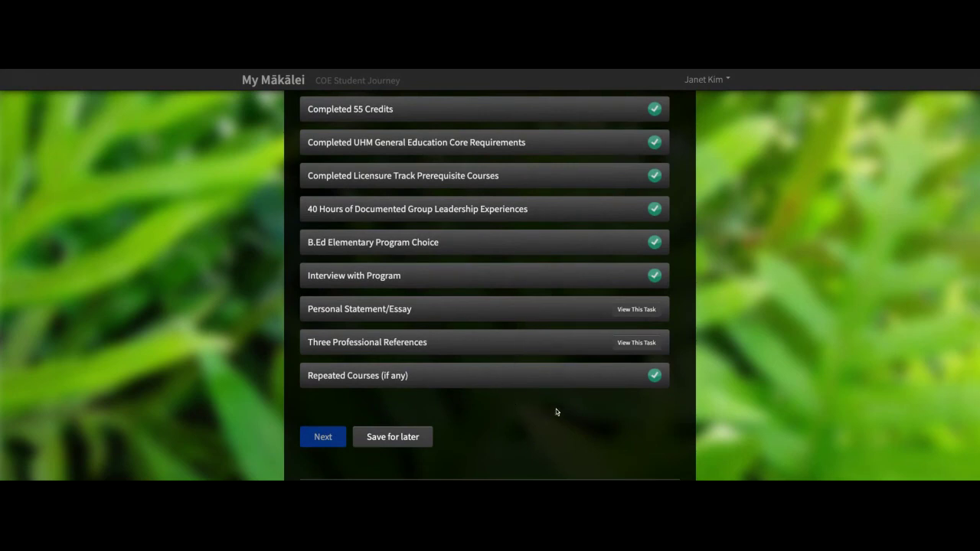
scroll(507, 255, up, 2)
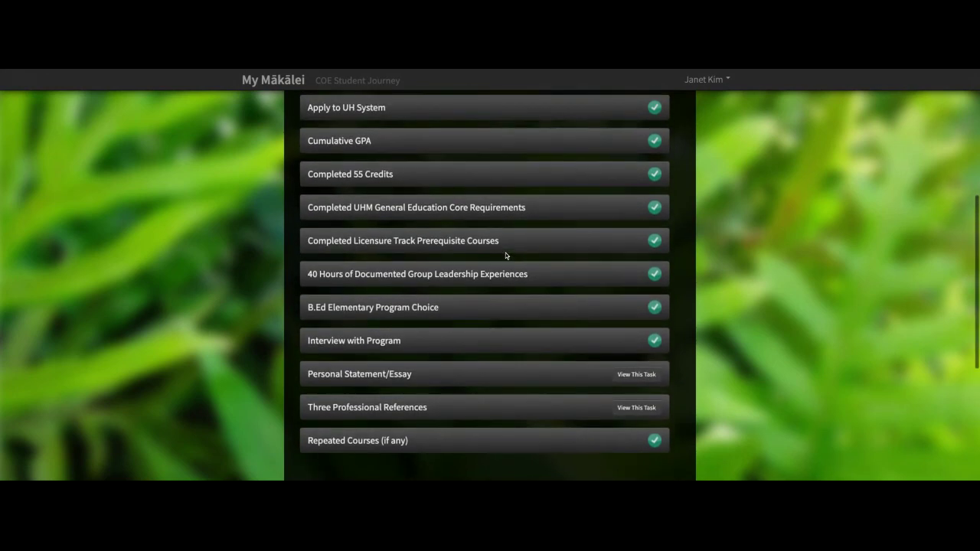
scroll(506, 256, down, 2)
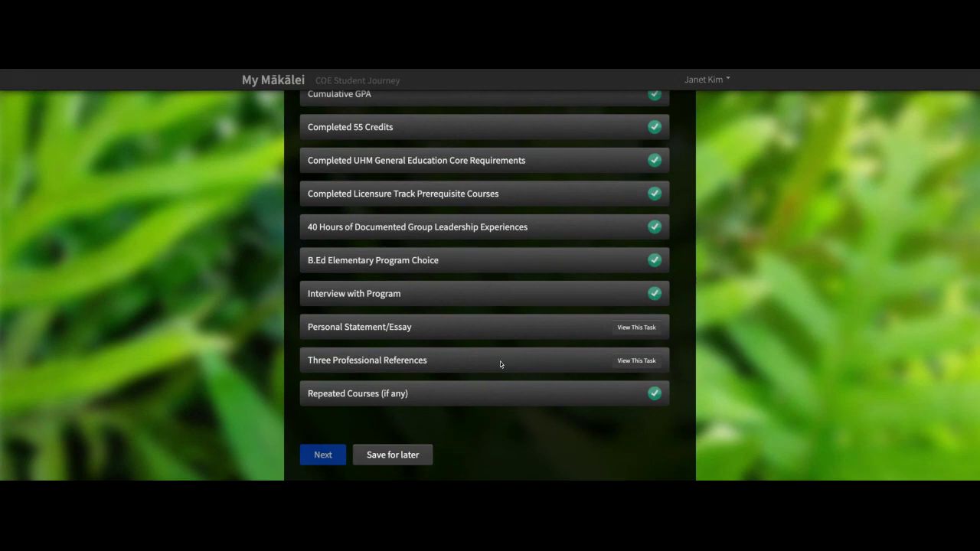
scroll(506, 228, up, 1)
scroll(505, 229, up, 1)
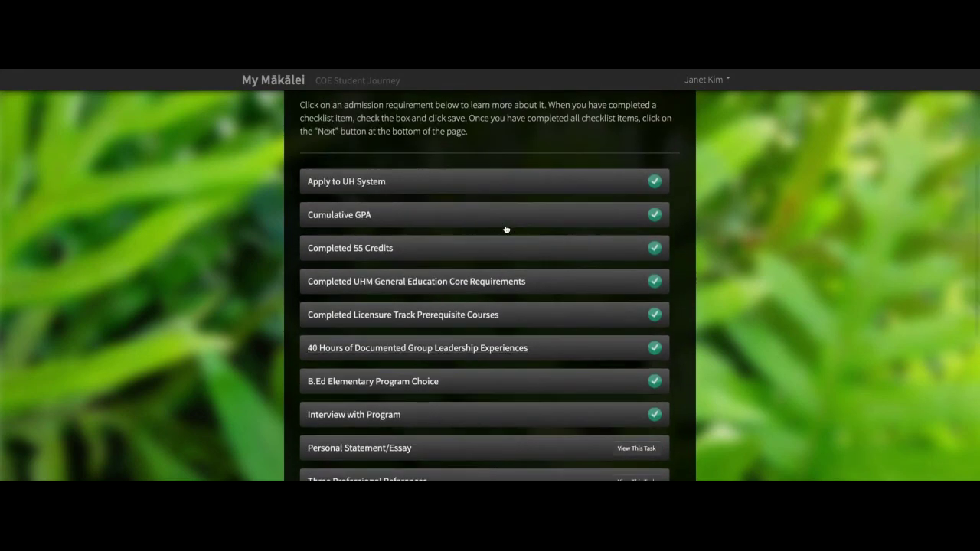
scroll(505, 229, up, 1)
scroll(505, 228, down, 2)
scroll(436, 299, down, 3)
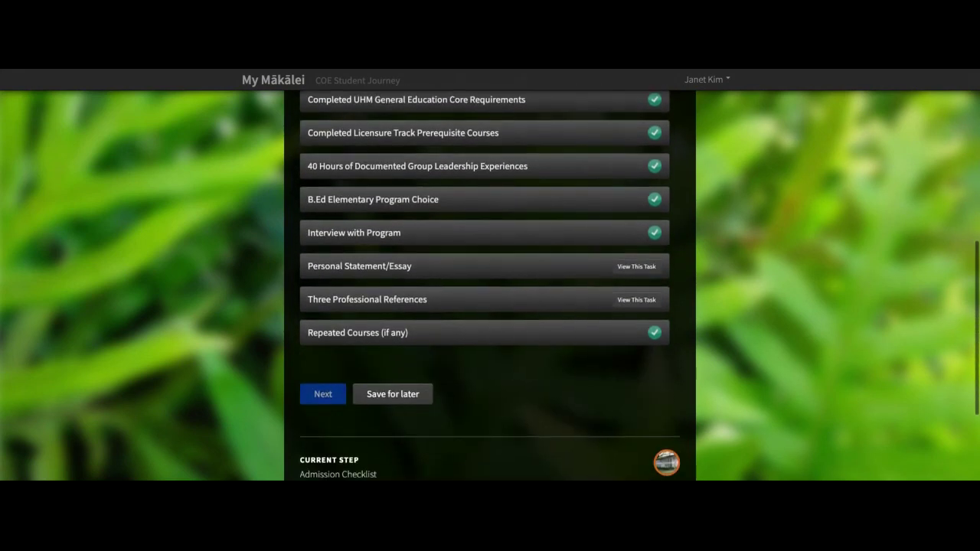